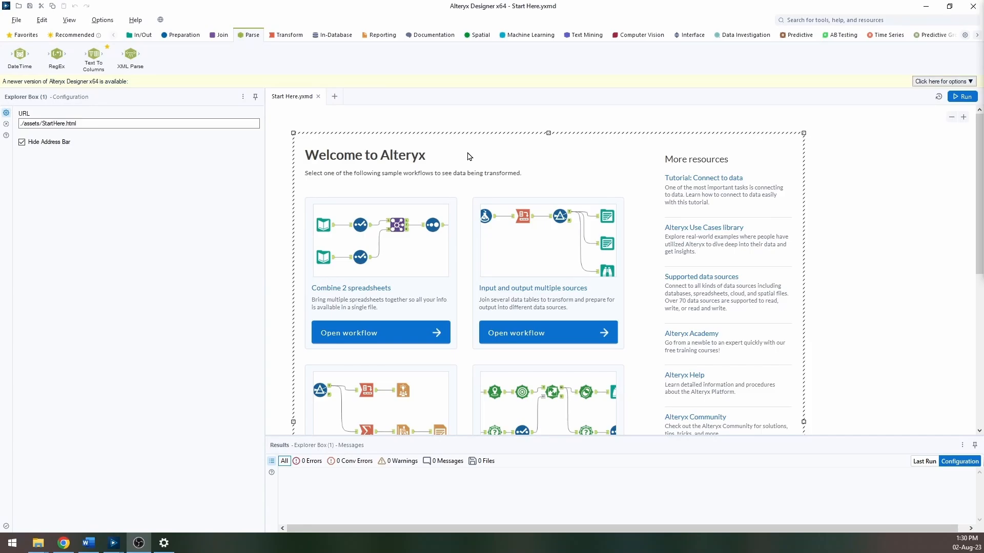
Step: Open the workflow Starter - Card Transactions in Ireland from the course folder
click(16, 20)
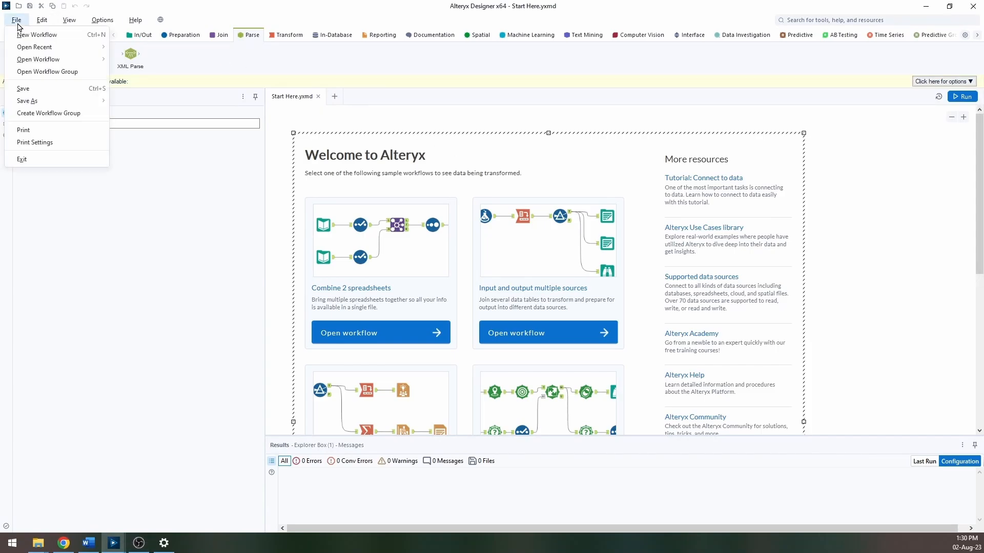
mouse_move(48, 57)
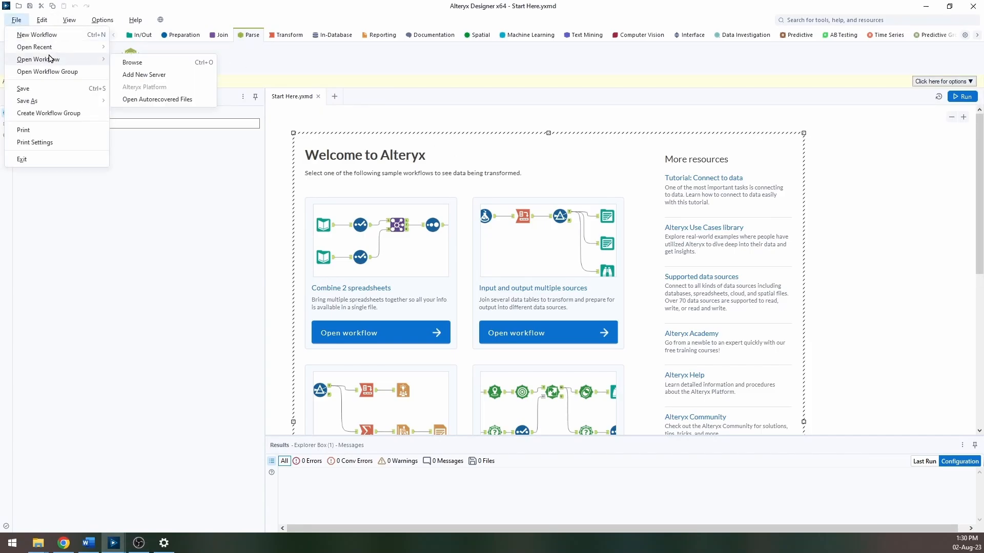
click(128, 59)
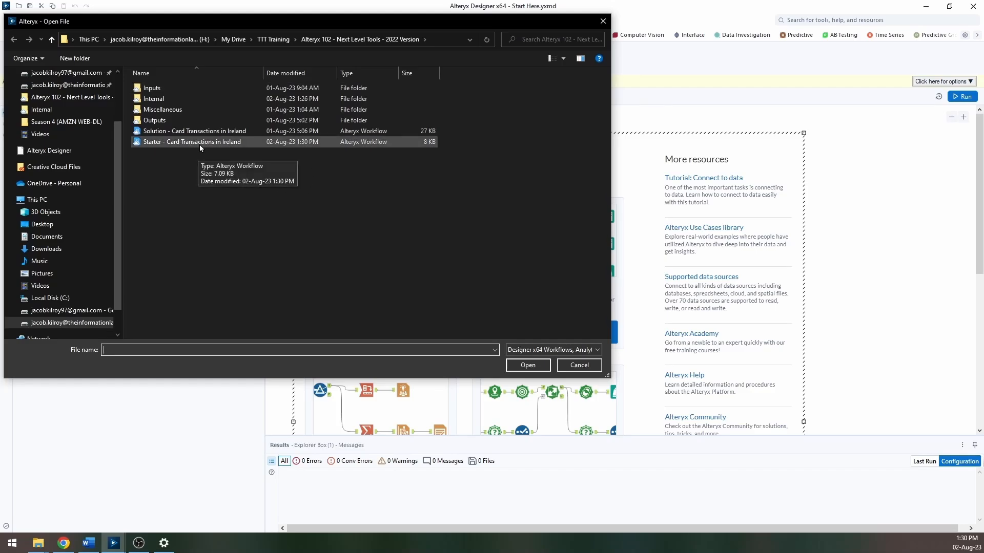
click(201, 143)
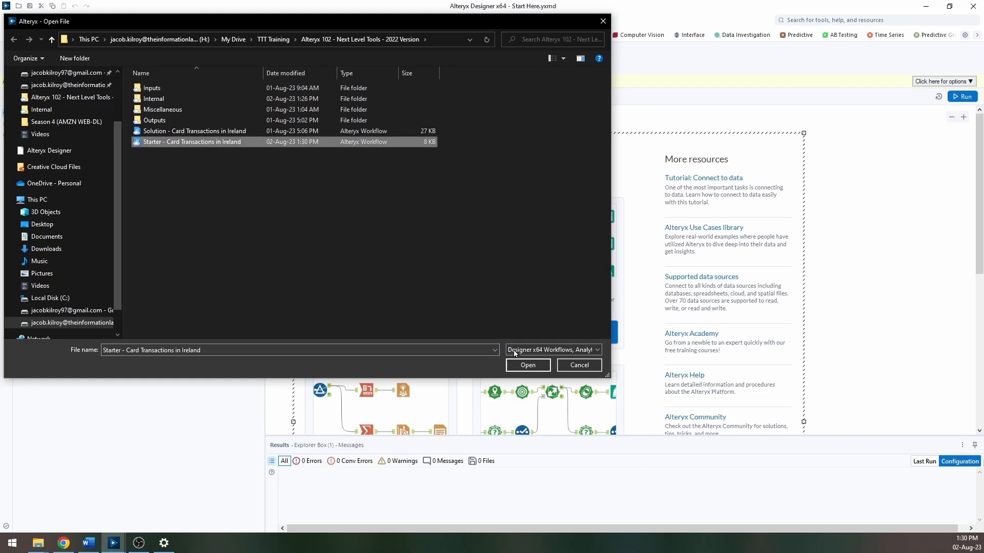
click(527, 364)
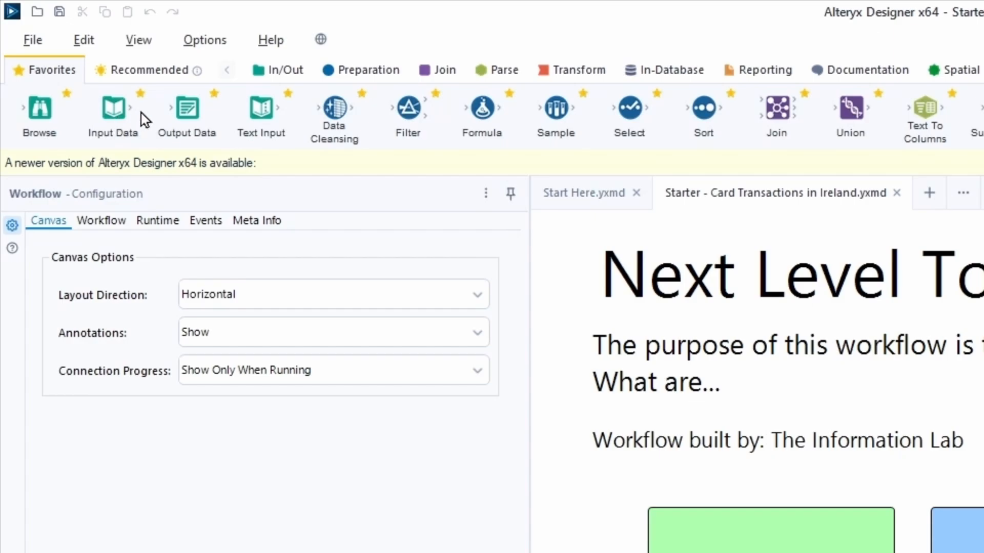
Step: Place an Input Data tool inside the Import Transaction Data container
click(285, 75)
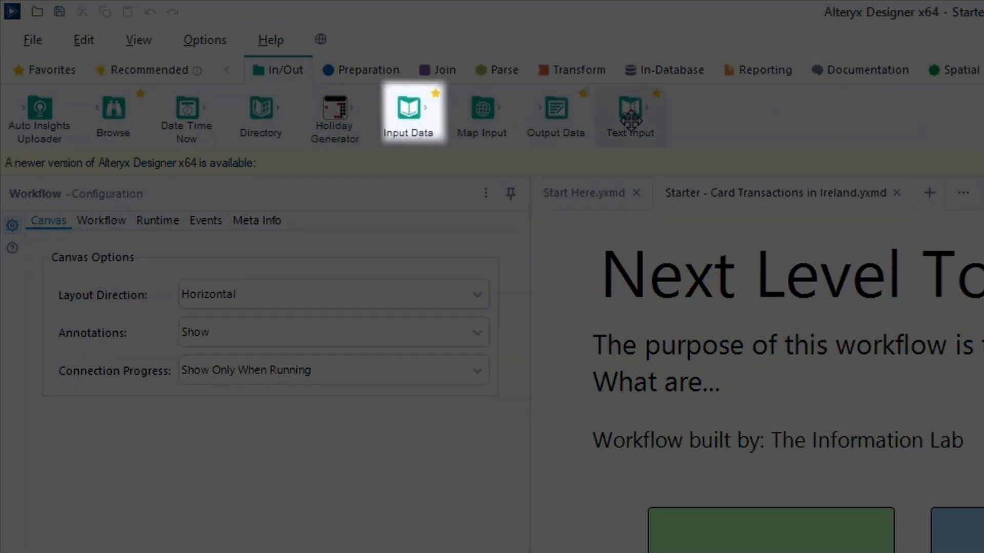
drag(399, 123, 764, 552)
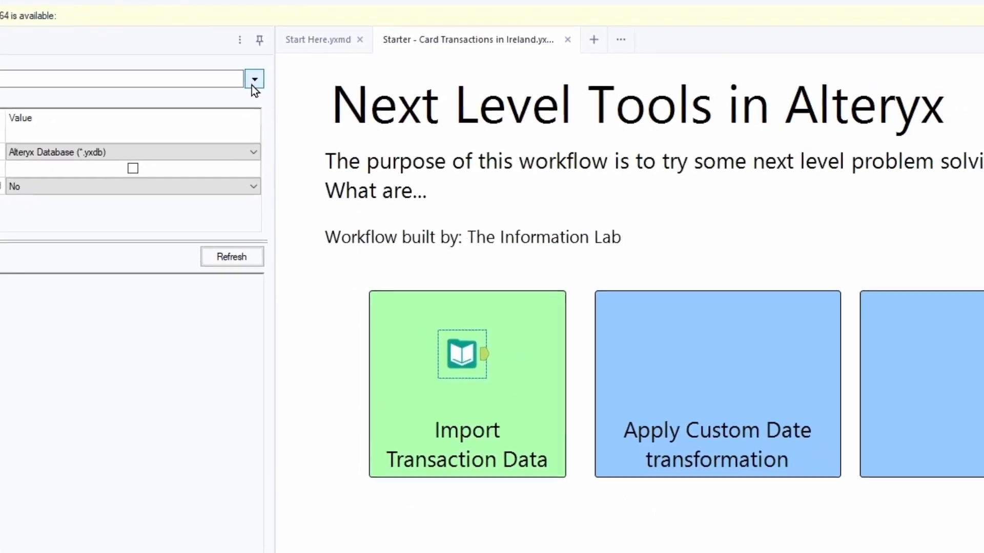
Step: Connect the Input Data tool to the Credit Card Transactions_2020 April file in the Inputs folder
click(254, 81)
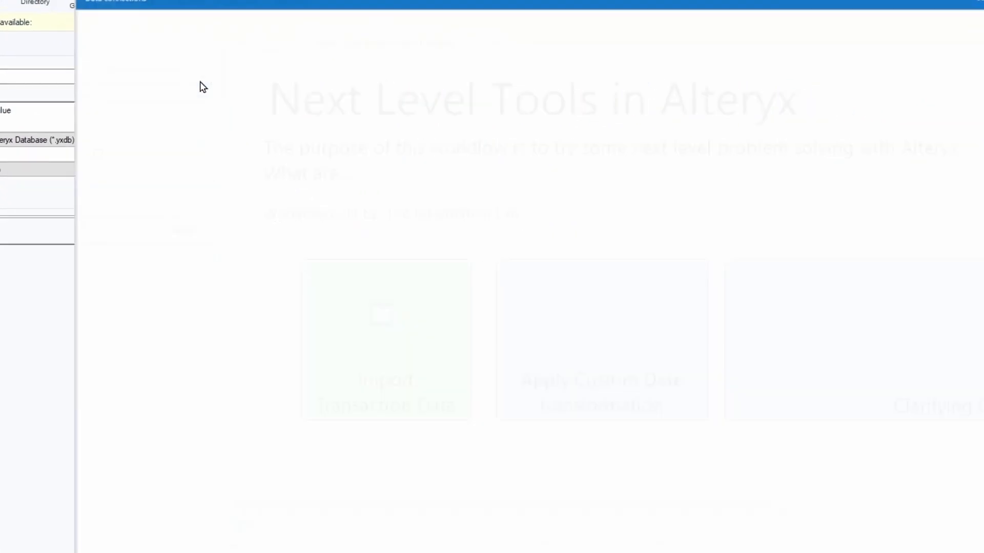
click(200, 96)
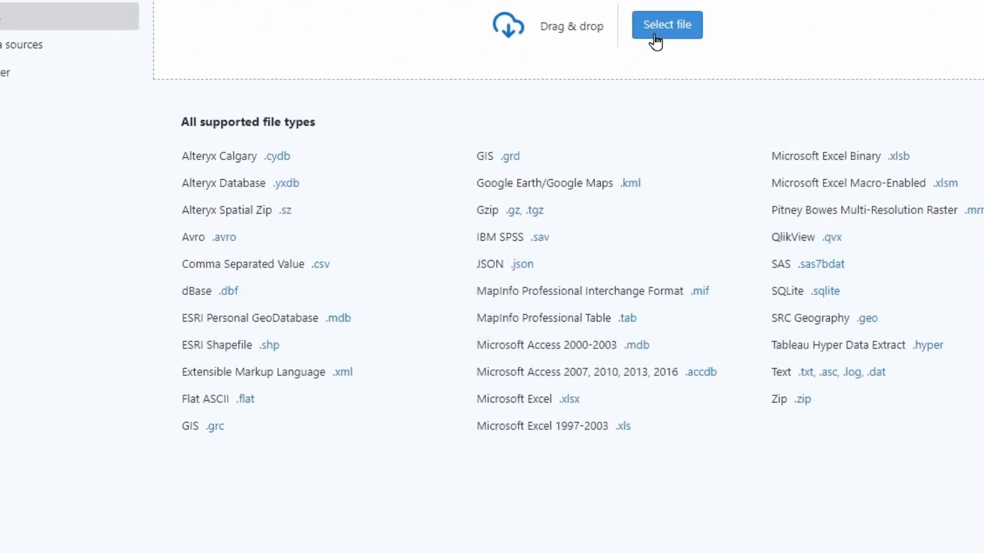
click(615, 99)
click(594, 145)
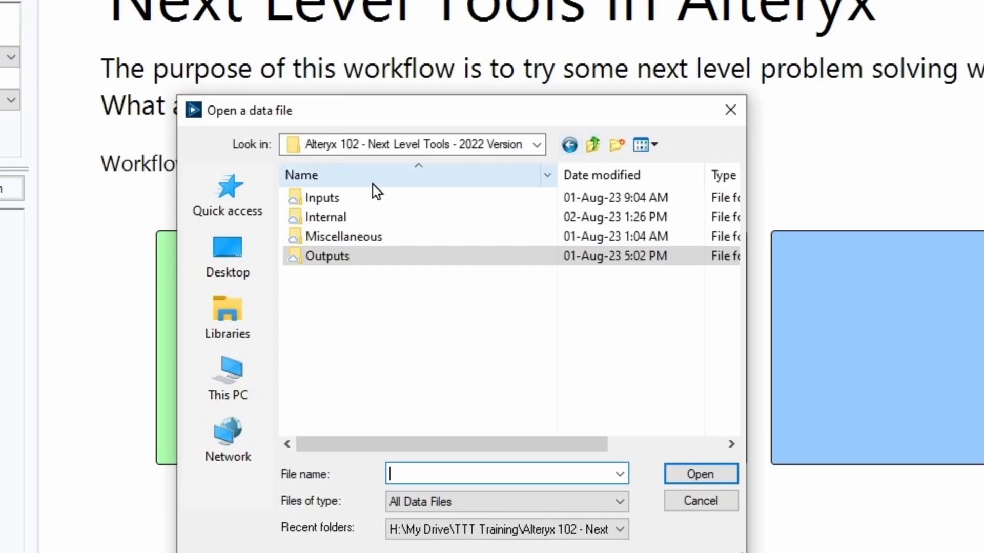
double_click(349, 198)
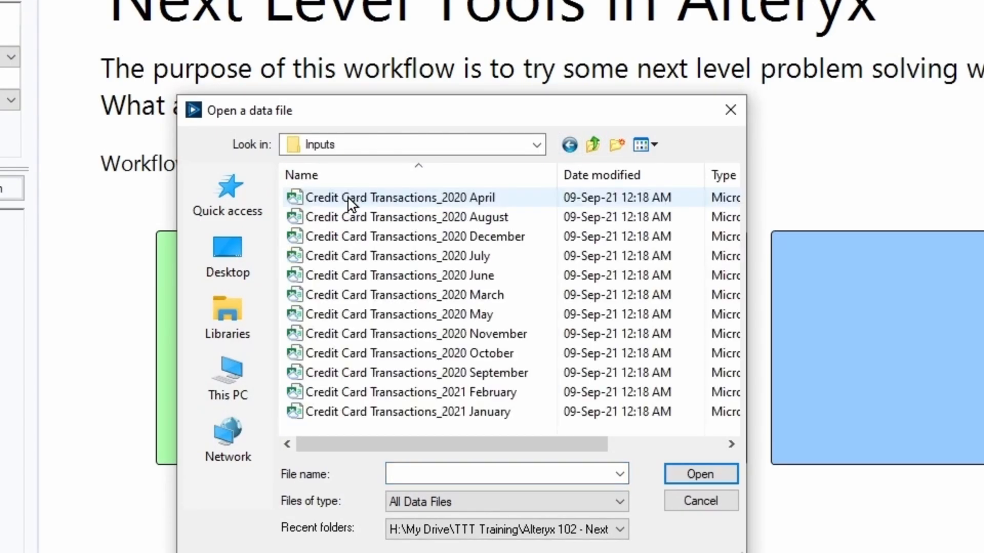
click(382, 196)
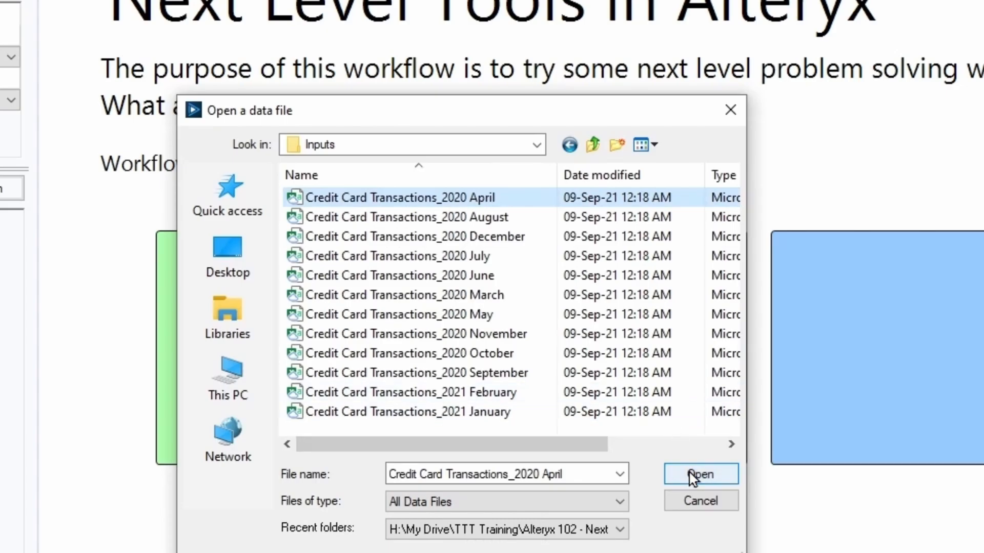
click(700, 474)
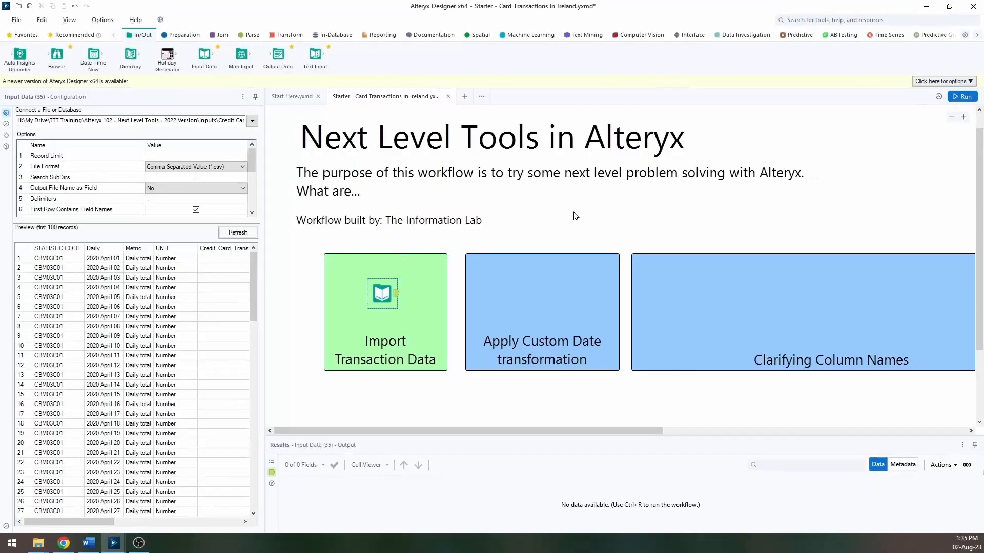
Step: Run the workflow to load the April transaction data
click(963, 97)
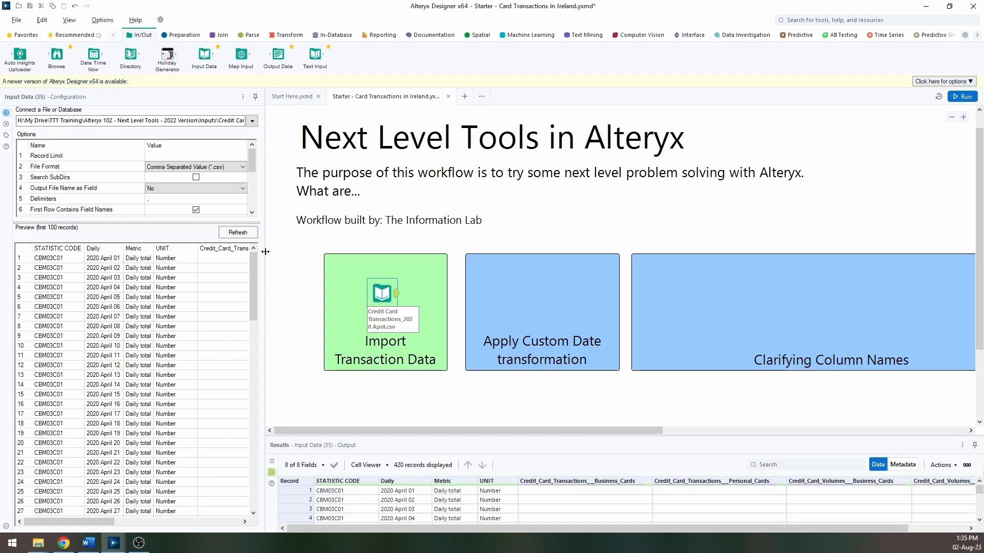
drag(294, 253, 368, 254)
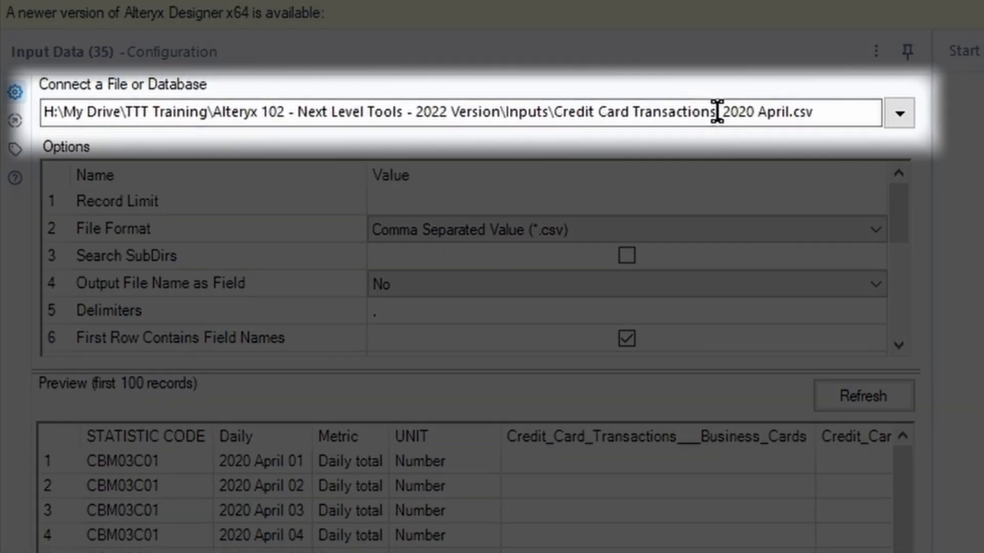
Step: Change the input file path to the wildcard Credit Card Transactions*.csv and run the workflow again
drag(717, 111, 793, 112)
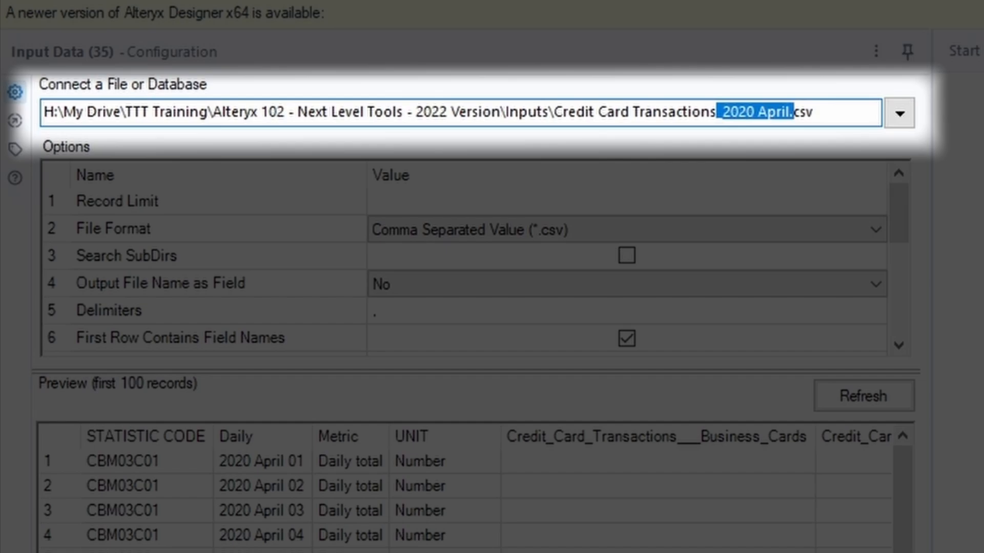
key(Delete)
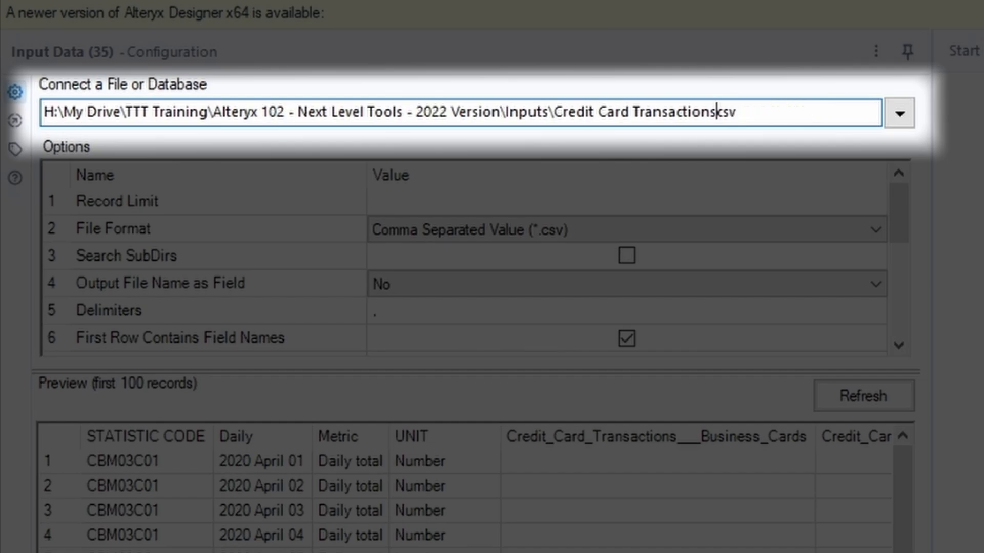
text(.)
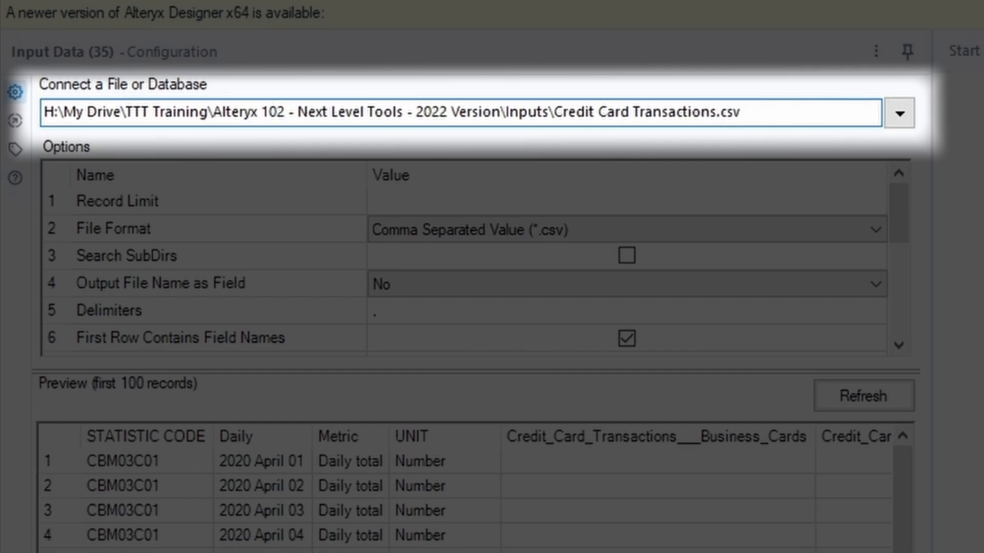
key(Left)
text(*)
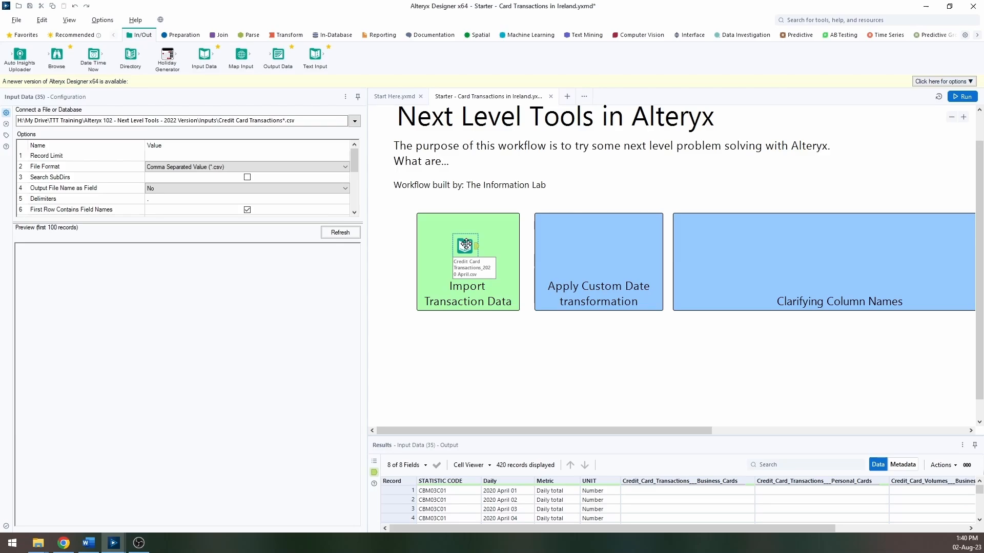
click(963, 98)
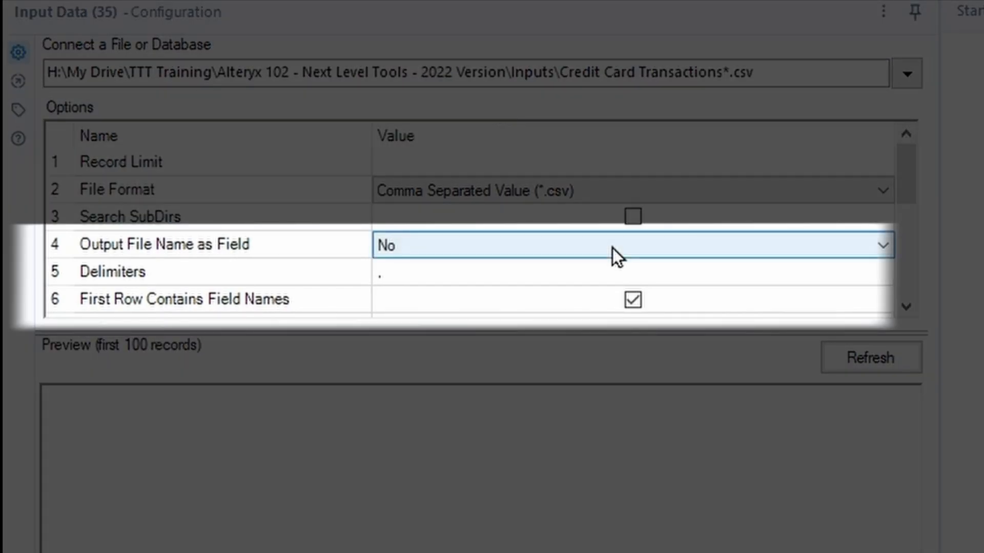
Step: Examine the Output File Name as Field options and the combined results' Daily values and field metadata
click(613, 248)
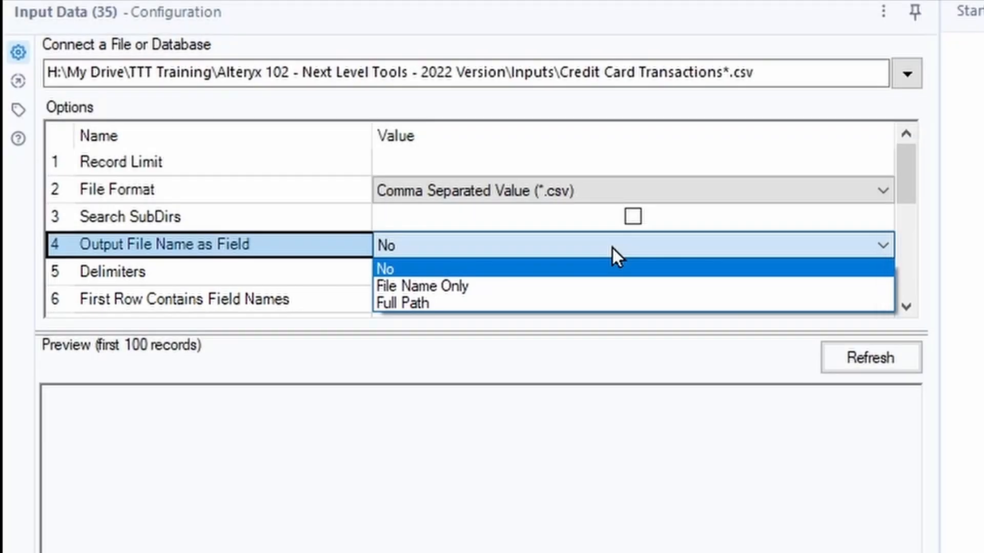
click(610, 275)
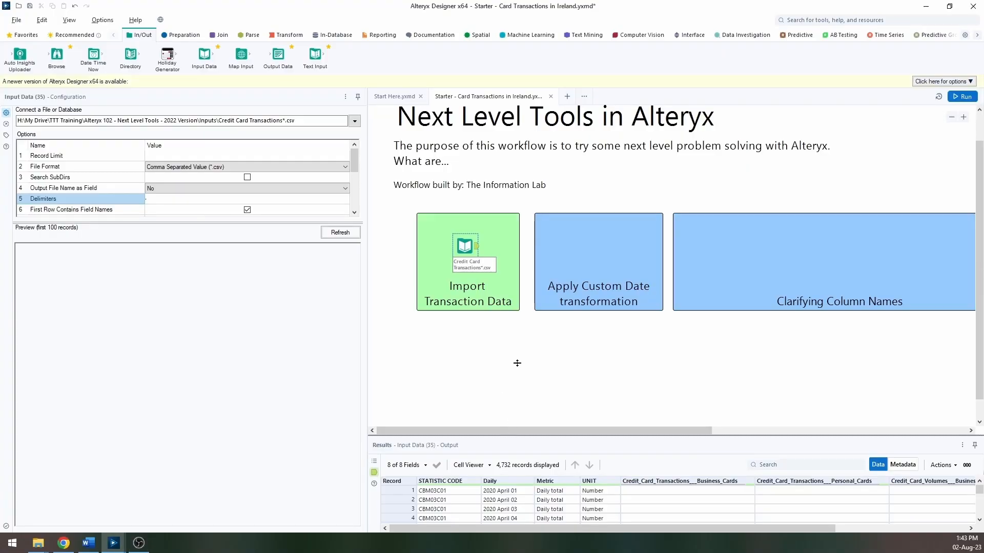
drag(517, 363, 516, 361)
click(509, 413)
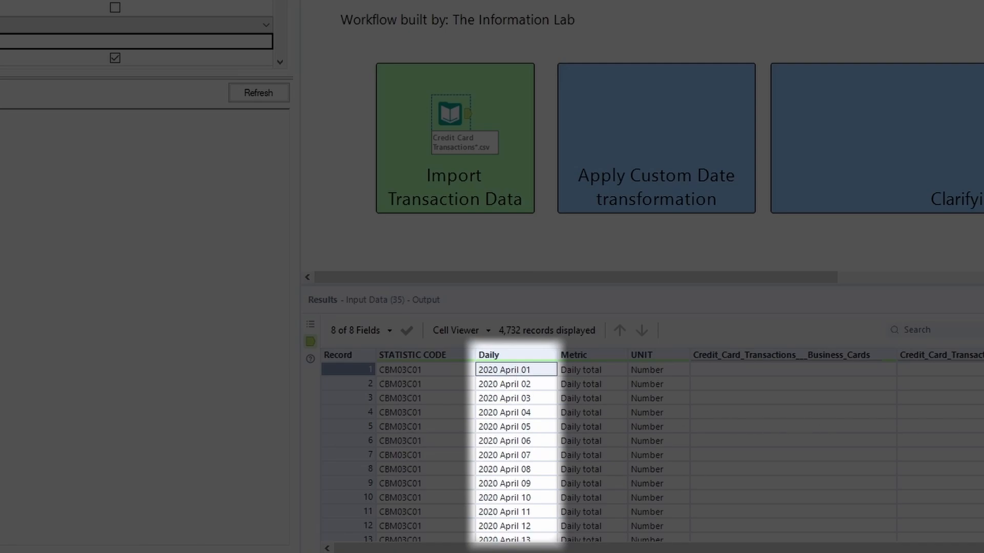
scroll(651, 451, down, 20)
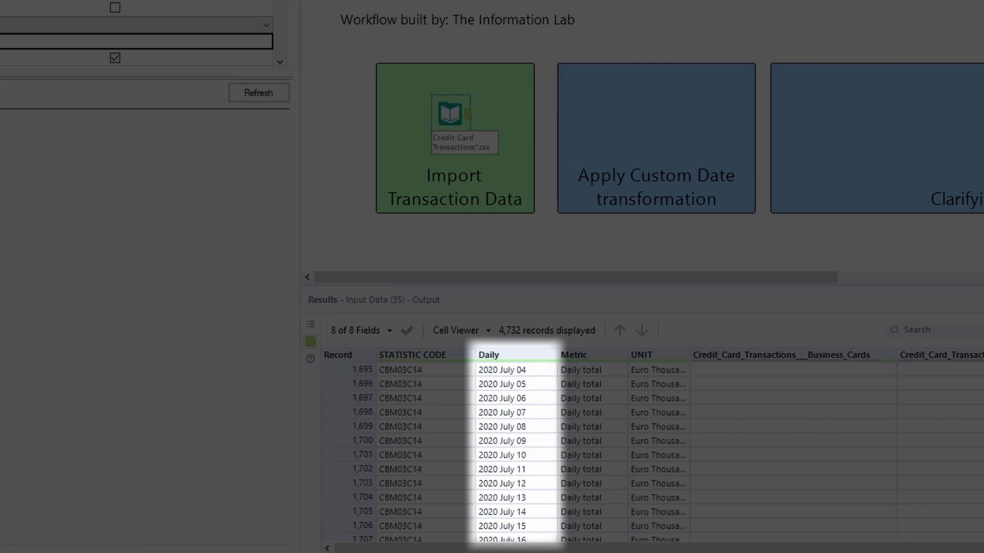
click(501, 386)
scroll(493, 399, up, 20)
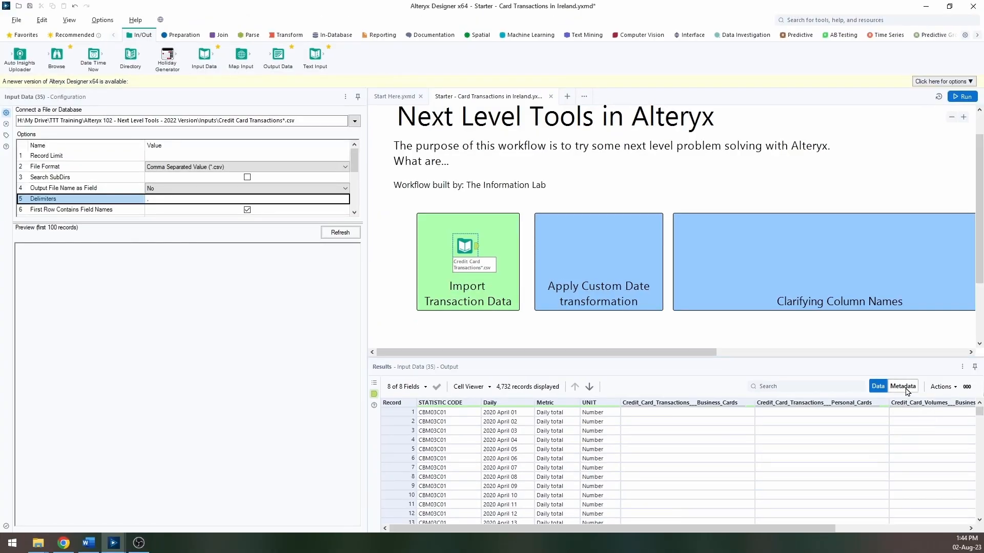
click(903, 386)
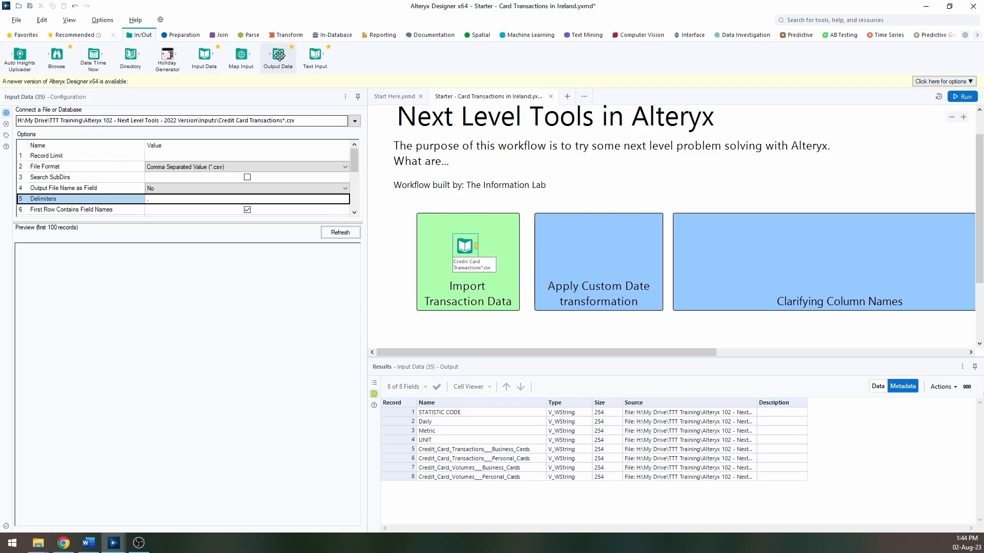
Step: Add a DateTime tool to the Apply Custom Date transformation container and connect the Input Data output to it
click(251, 35)
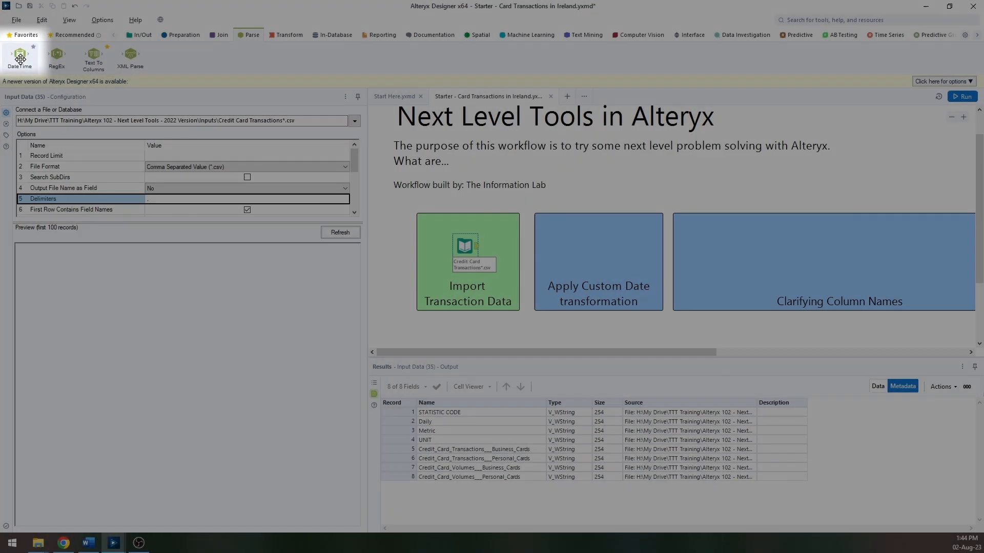
drag(20, 59, 560, 245)
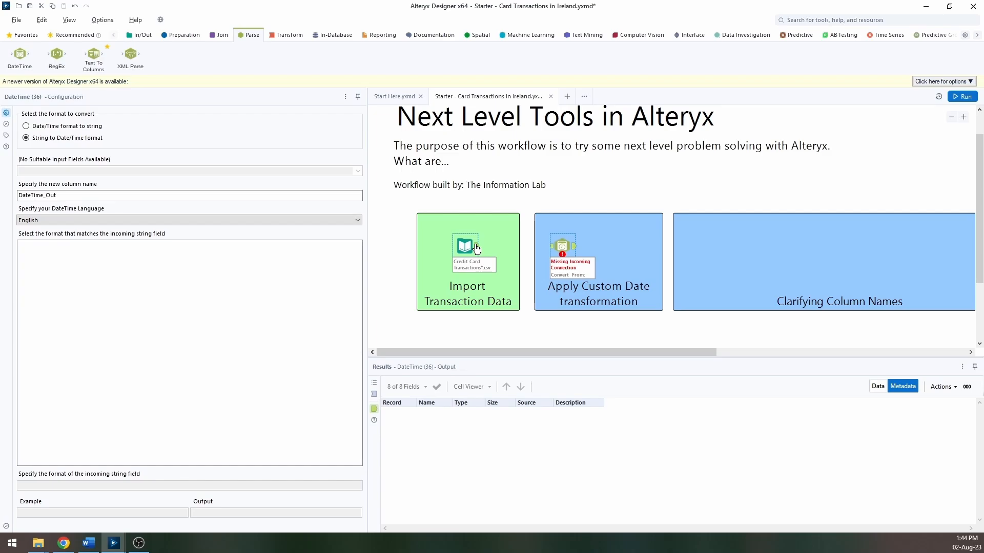
drag(477, 247, 552, 251)
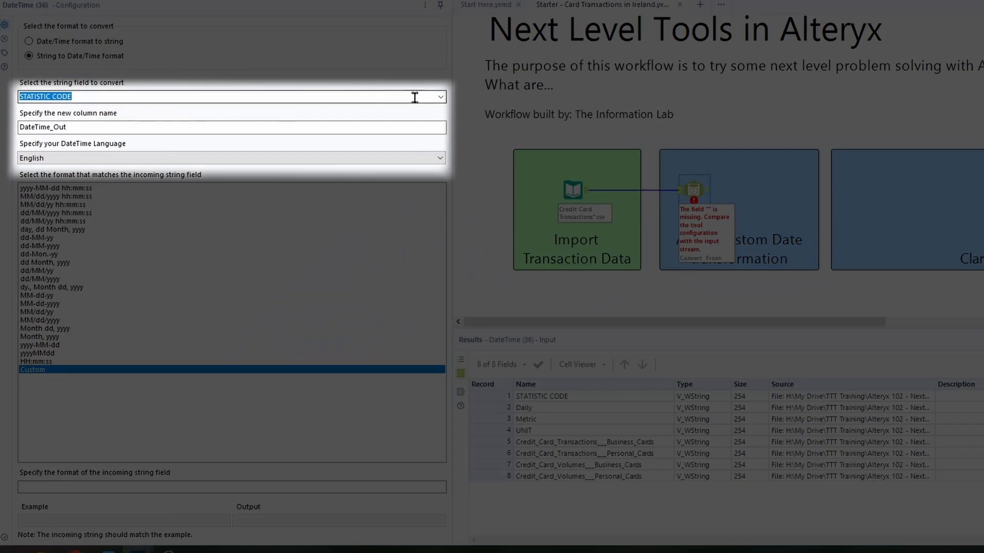
Step: Set the DateTime tool to convert the Daily field into a new column named Date
click(413, 97)
click(416, 122)
key(Tab)
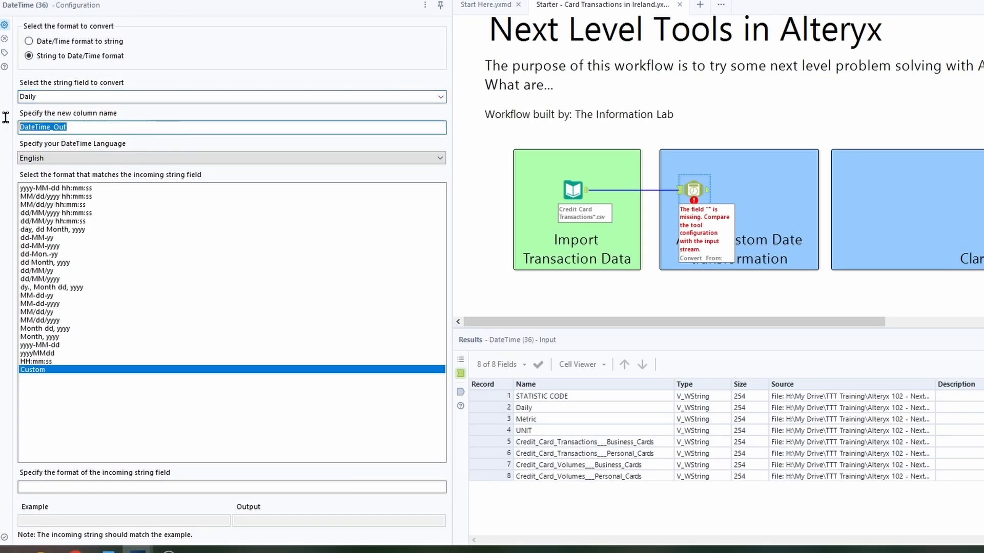
text(Date)
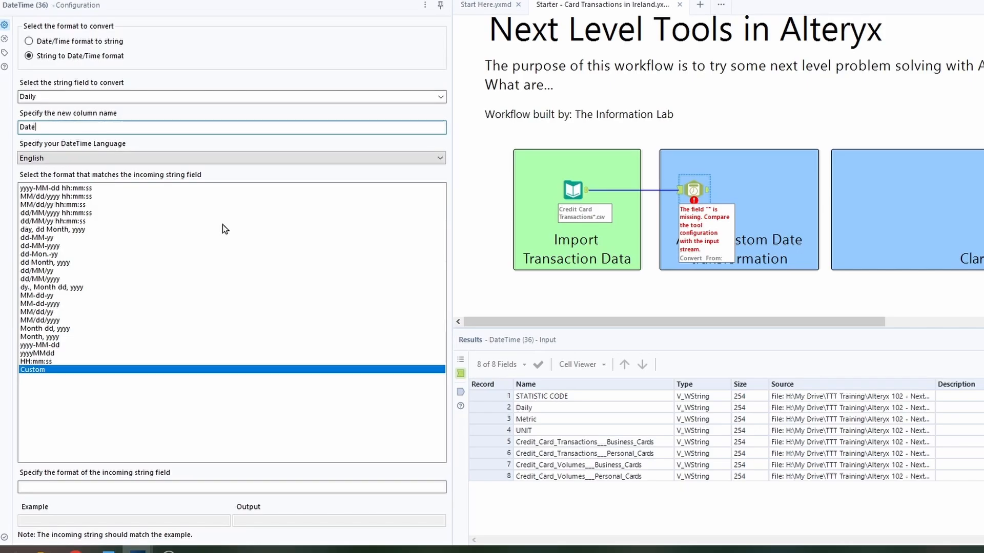
Step: Choose a custom format and enter yyyy Month dd as the incoming string format
click(52, 371)
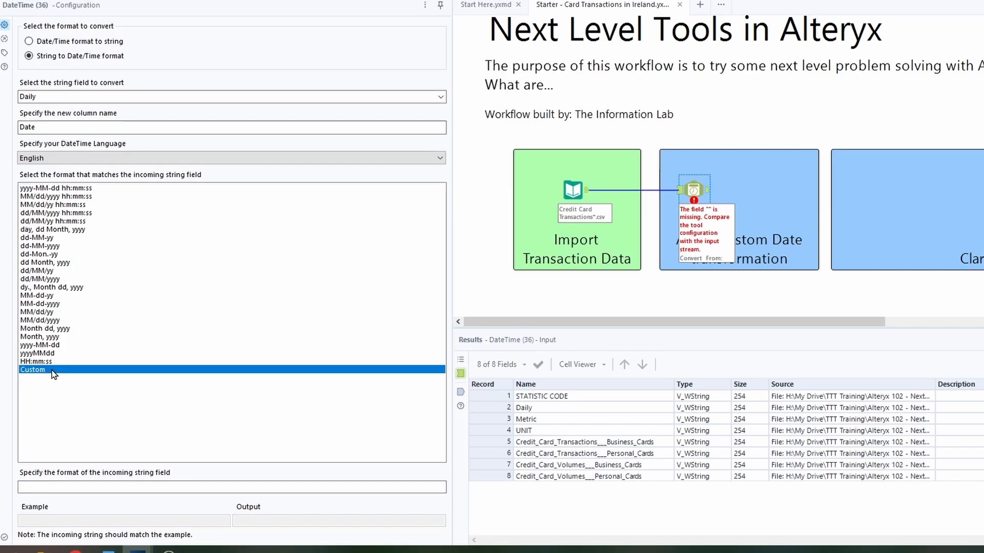
click(169, 485)
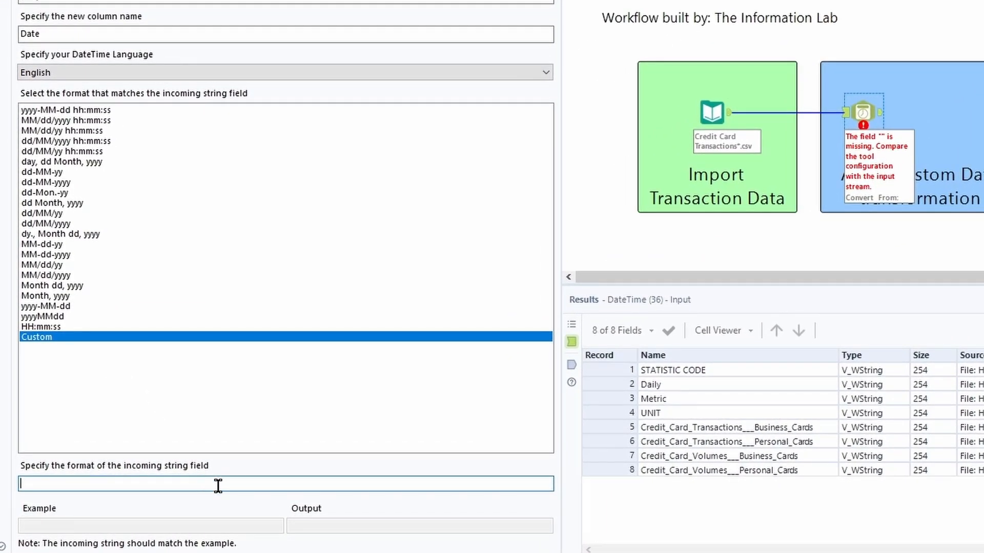
text(yyyy Mont)
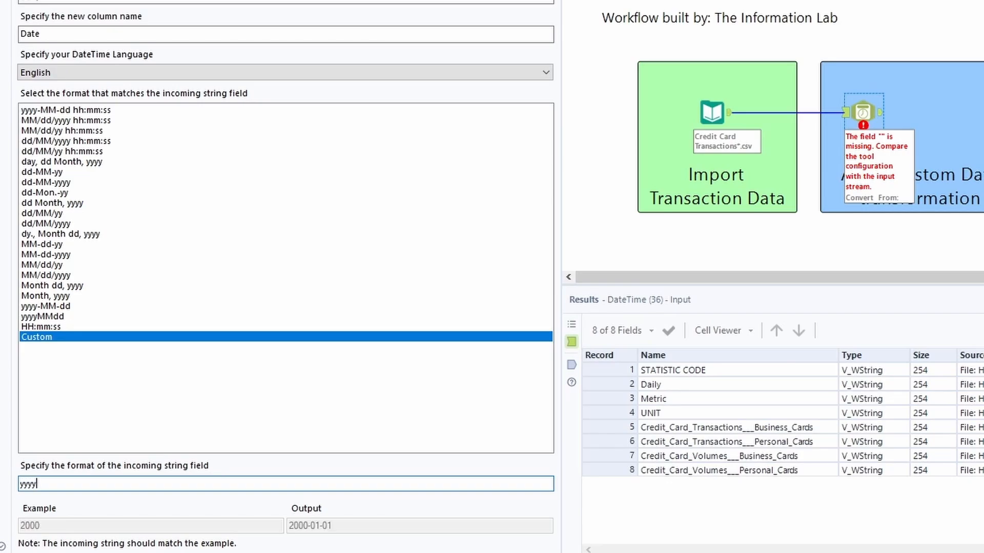
text(h dd)
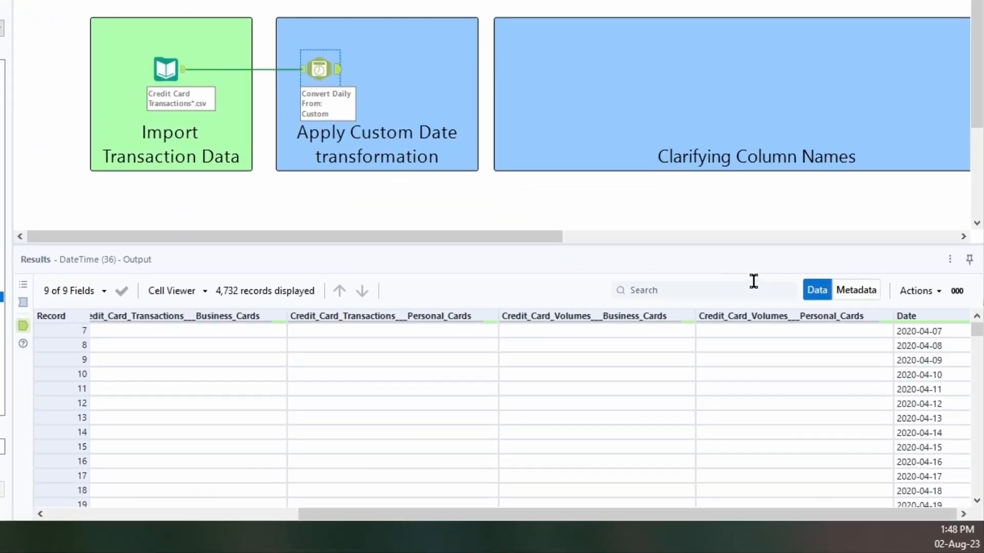
Step: Add a Select tool to the Apply Custom Date transformation container after the DateTime tool
click(846, 287)
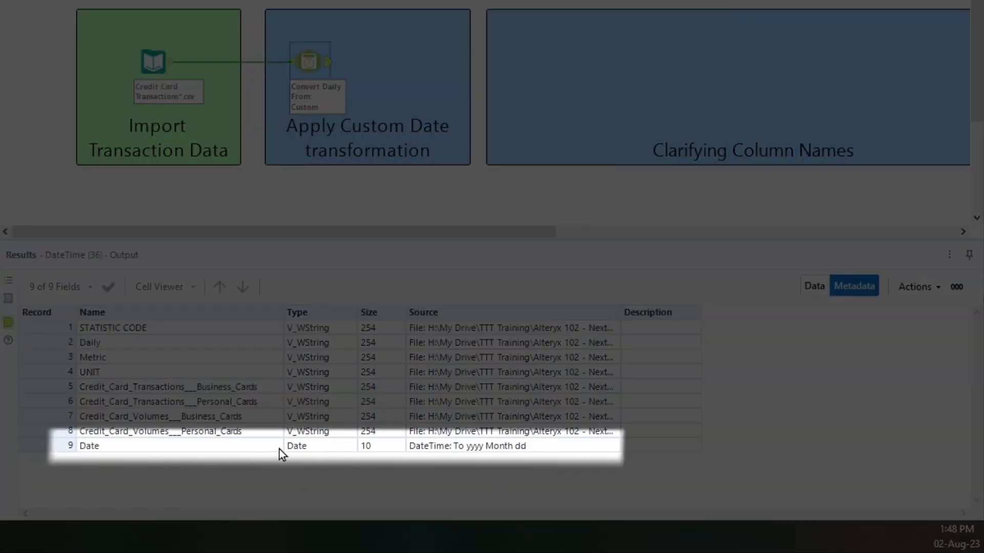
click(319, 447)
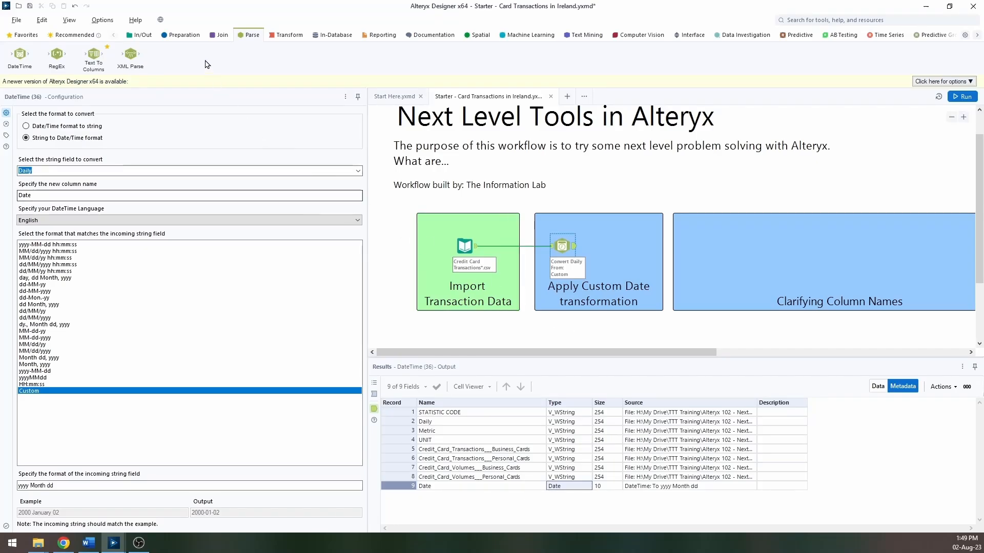
click(185, 37)
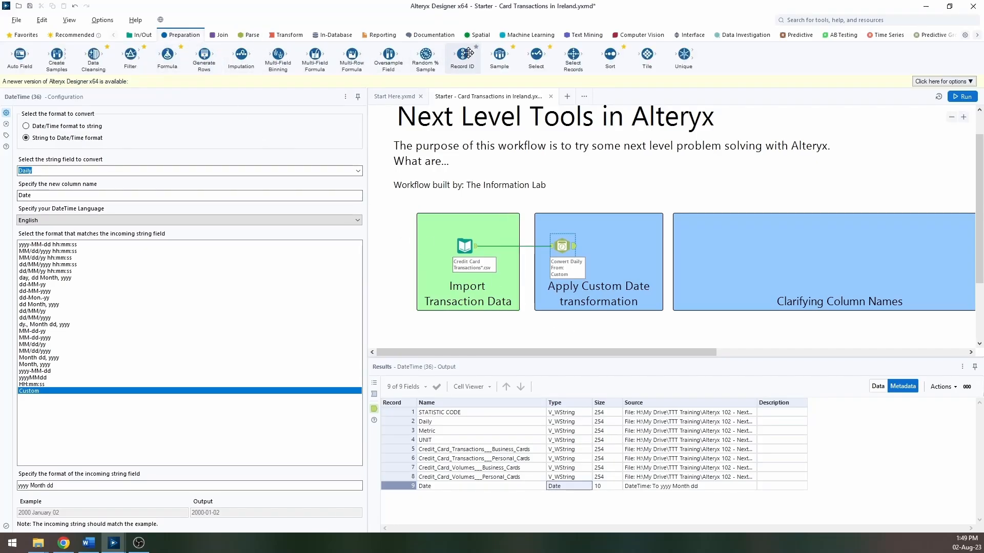
drag(536, 60, 618, 246)
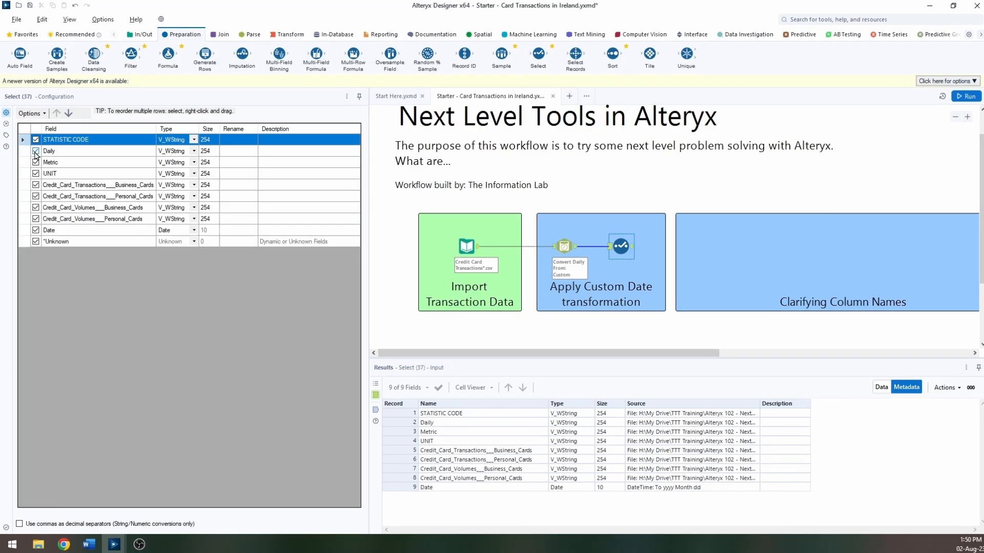
Step: Deselect the Daily field and move the Date field up to sit directly under STATISTIC CODE
click(35, 153)
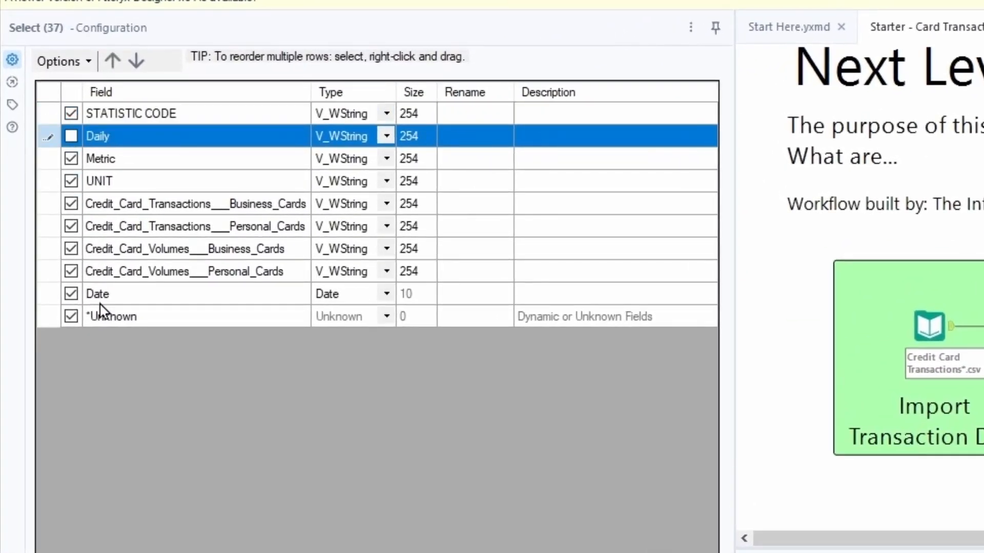
click(102, 298)
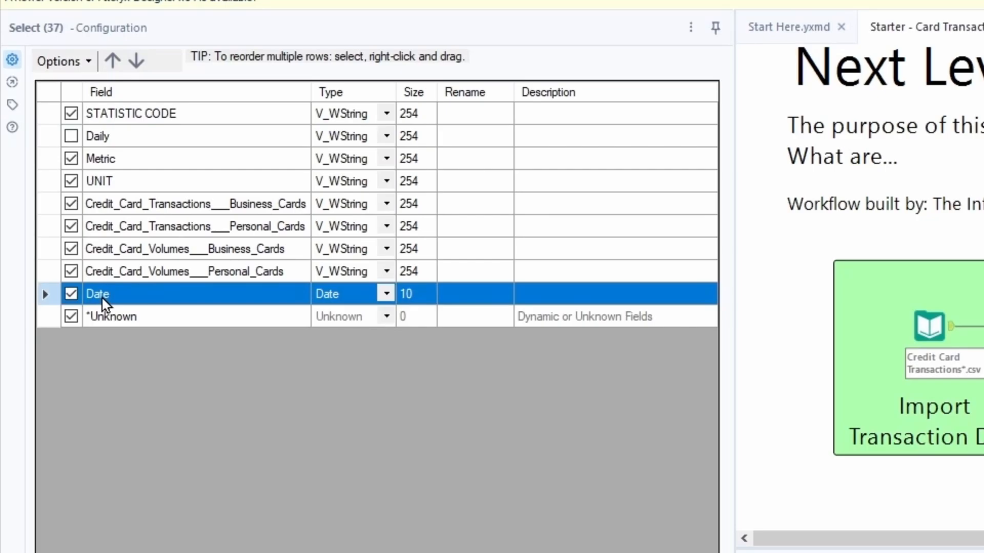
drag(102, 298, 128, 137)
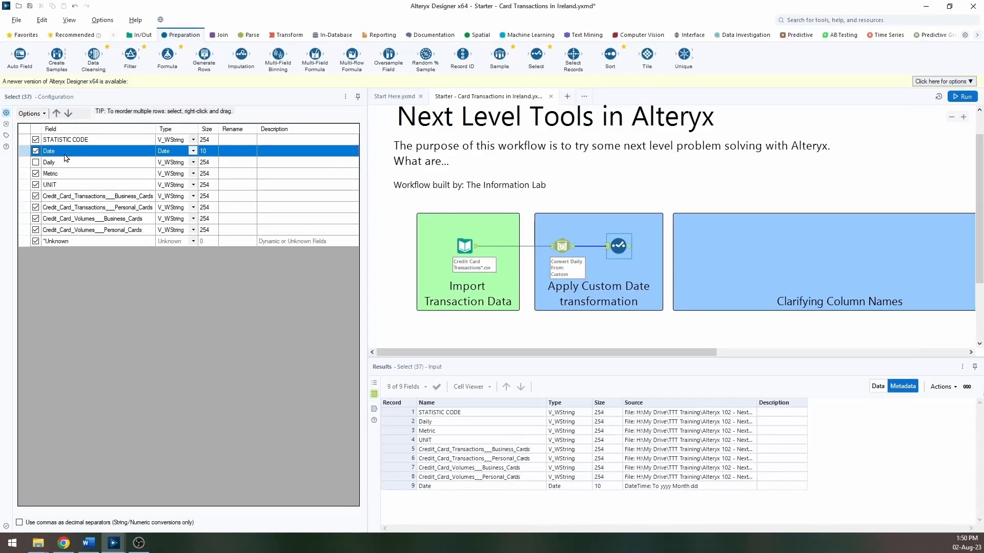
Step: Run the workflow and review the Date column in the Select tool's output
click(962, 96)
click(878, 387)
click(374, 409)
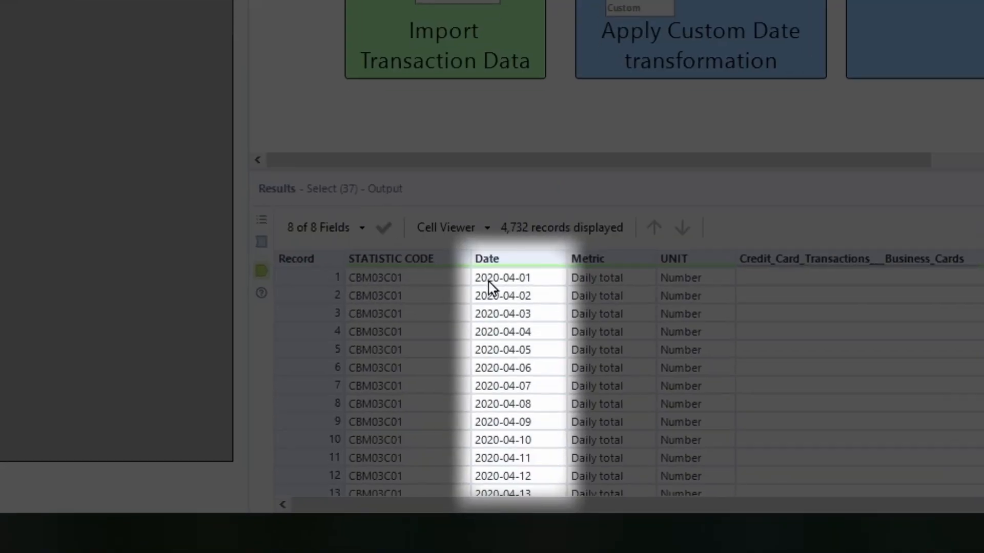
click(491, 414)
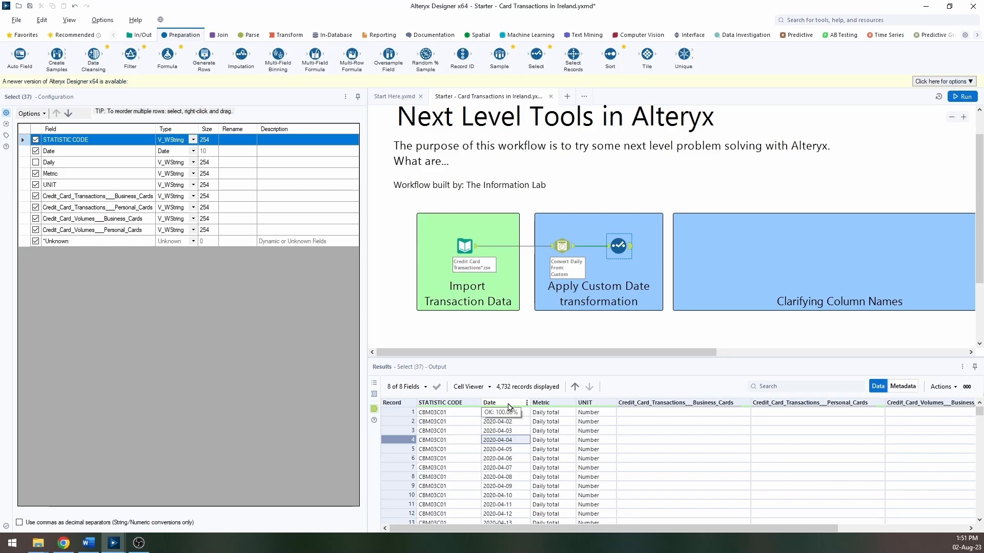
click(132, 199)
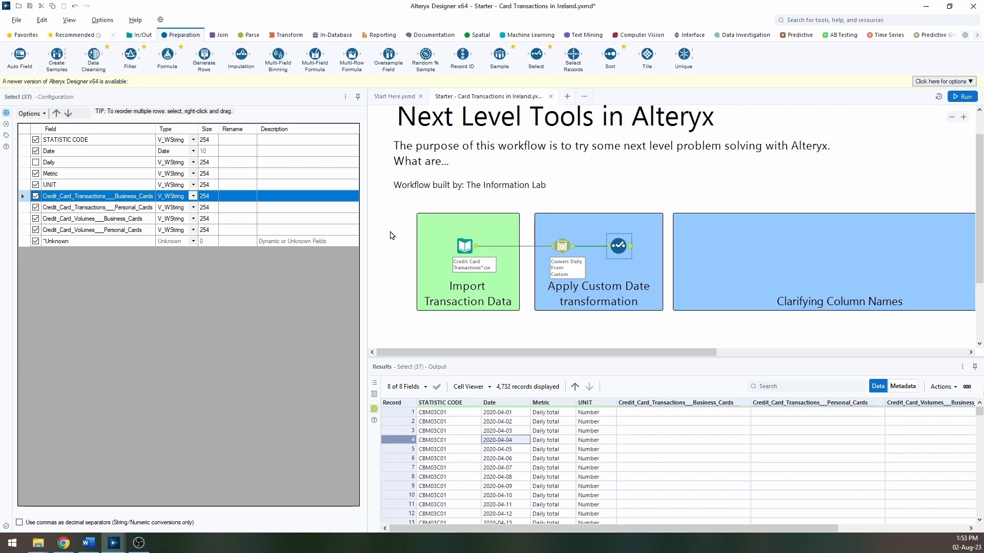
Step: Add a Transpose tool to the Clarifying Column Names container and connect the Select output to it
click(296, 35)
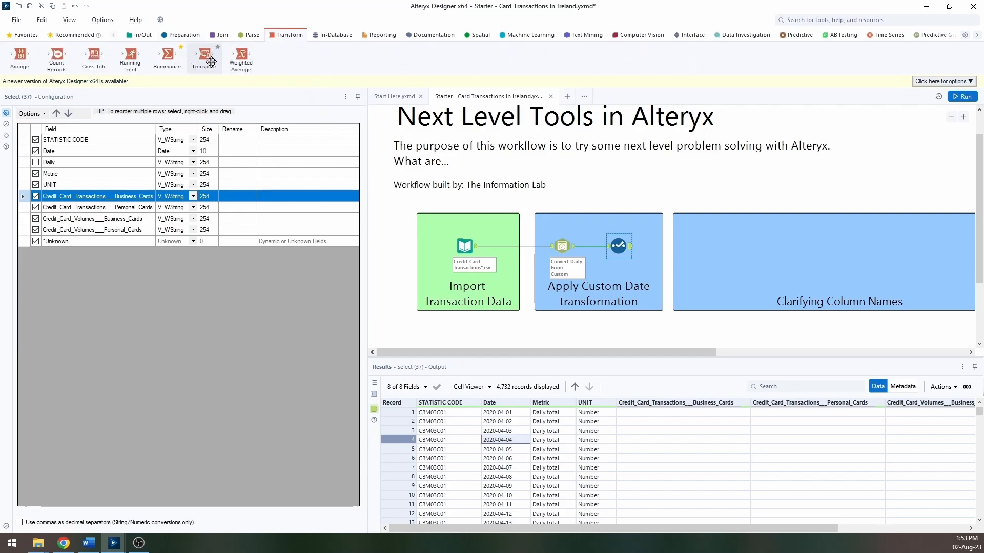
drag(207, 59, 702, 246)
drag(626, 246, 699, 249)
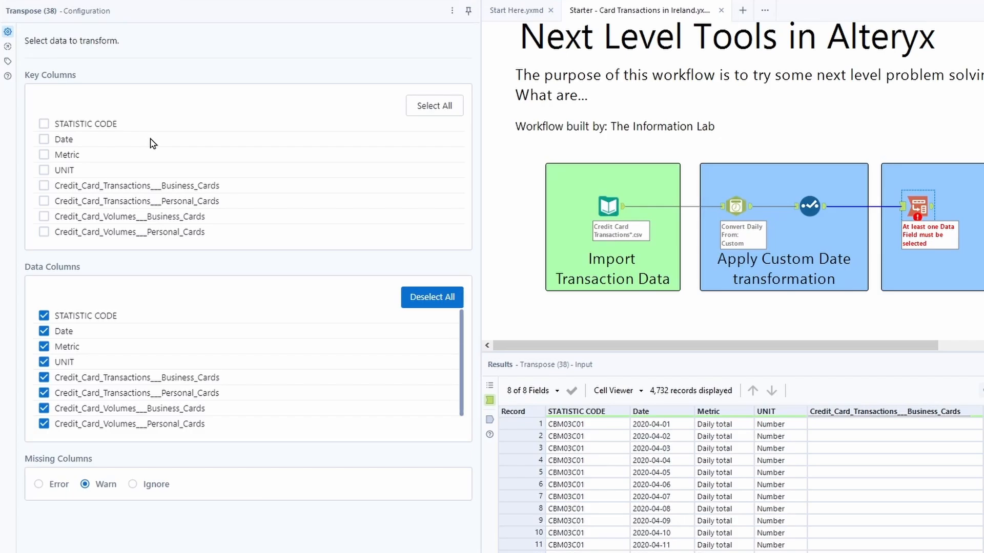
Step: Set STATISTIC CODE, Date, Metric and UNIT as key columns of the Transpose tool
click(44, 126)
click(44, 140)
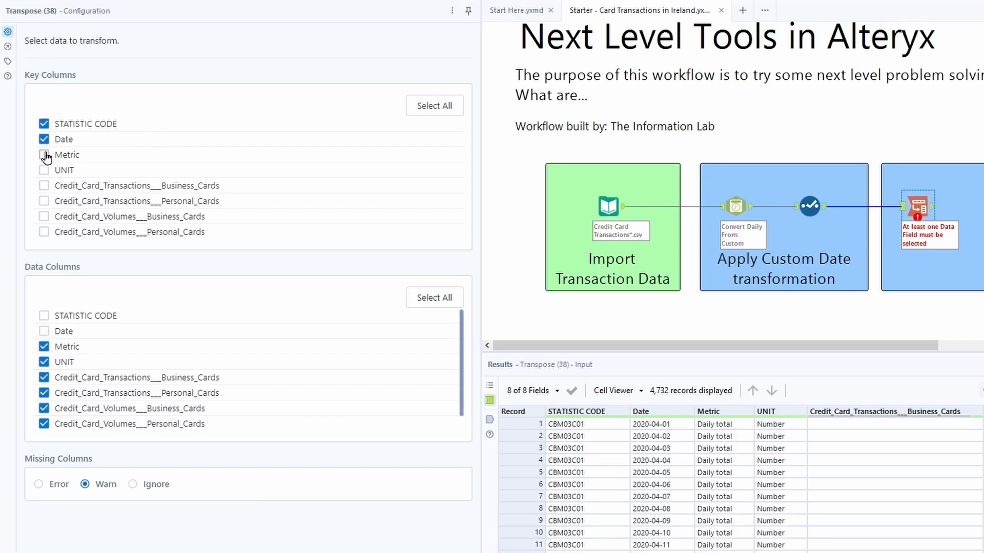
click(44, 155)
click(45, 170)
click(50, 378)
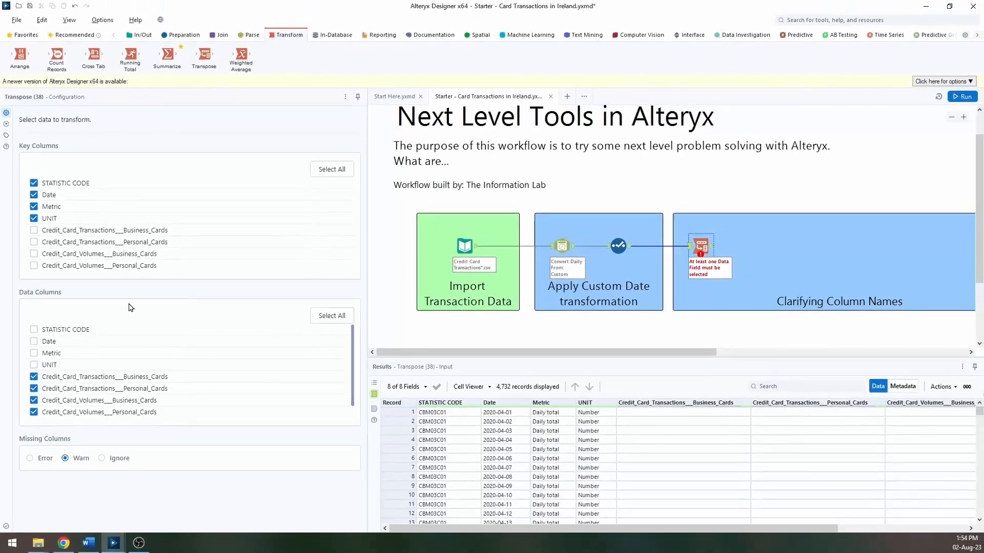
Step: Run the workflow and review the Name values in the Transpose output
click(962, 97)
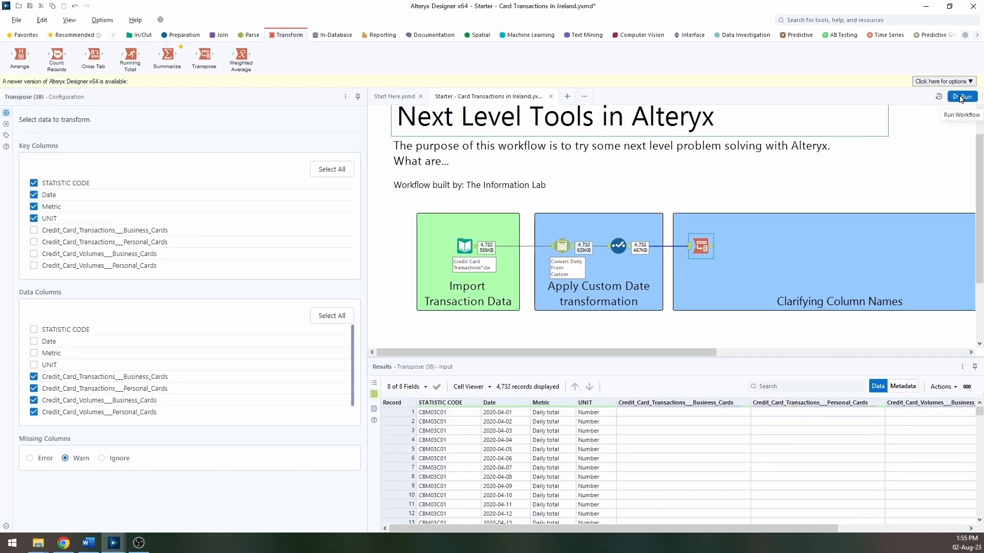
click(711, 252)
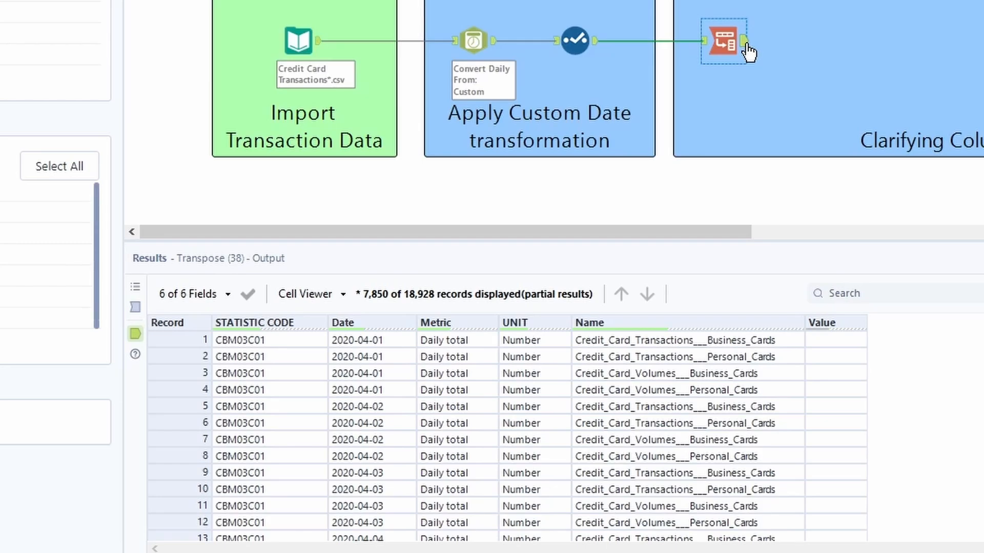
click(669, 340)
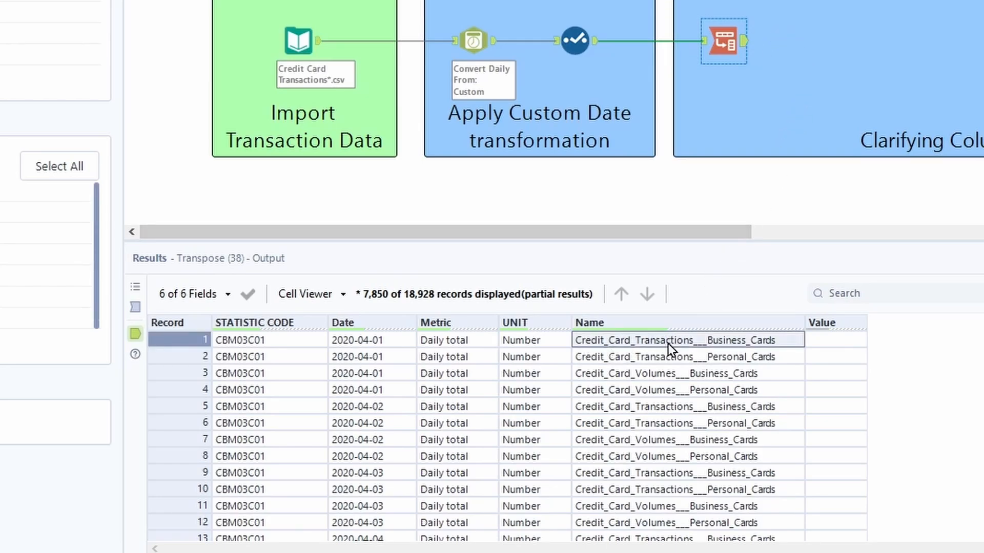
click(657, 377)
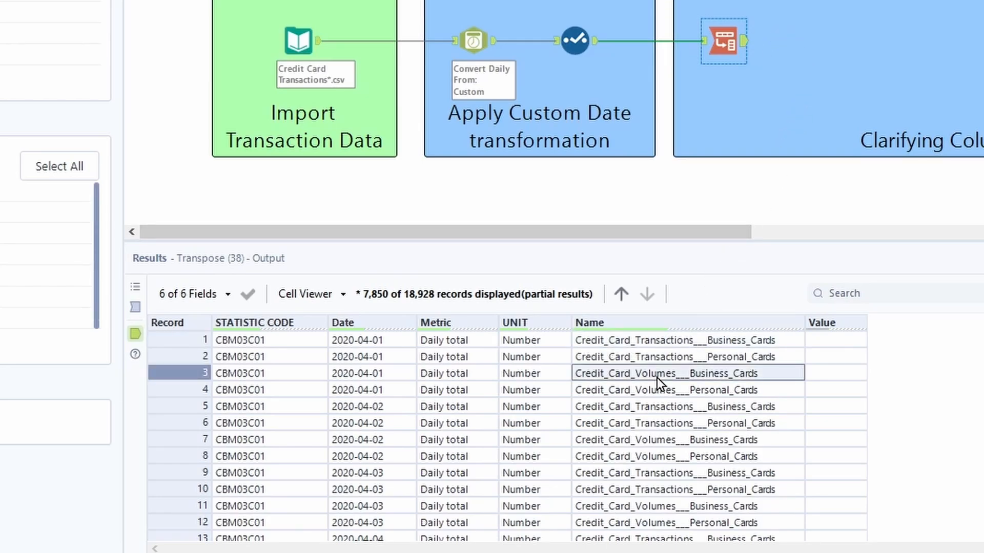
click(722, 346)
click(726, 357)
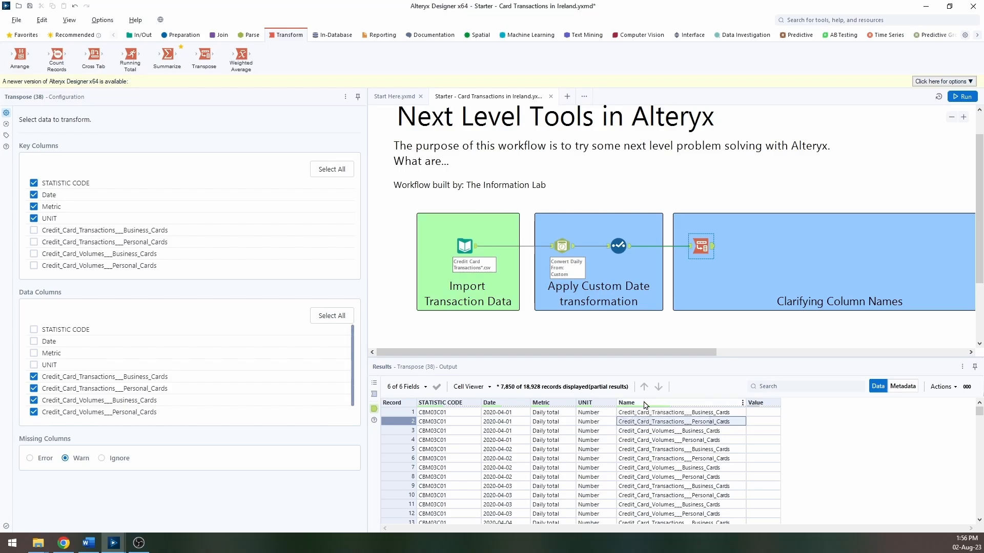
Step: Add a Formula tool after the Transpose tool and choose Name as its output column
click(186, 36)
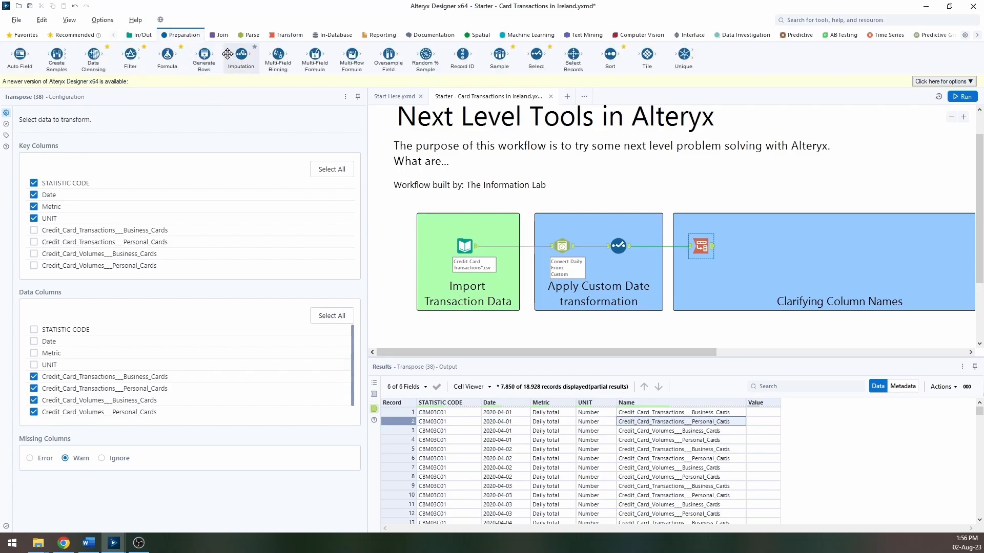
drag(233, 52, 741, 245)
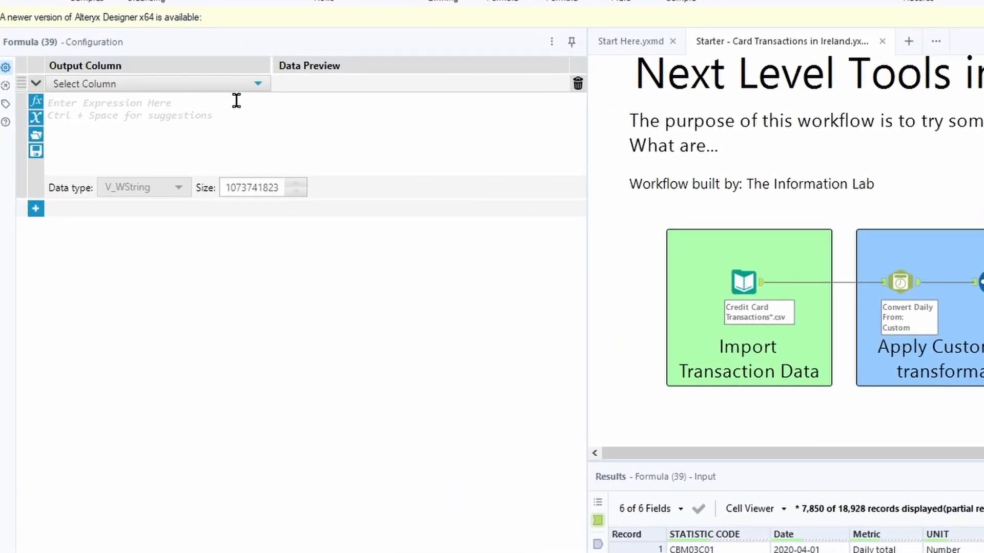
click(215, 90)
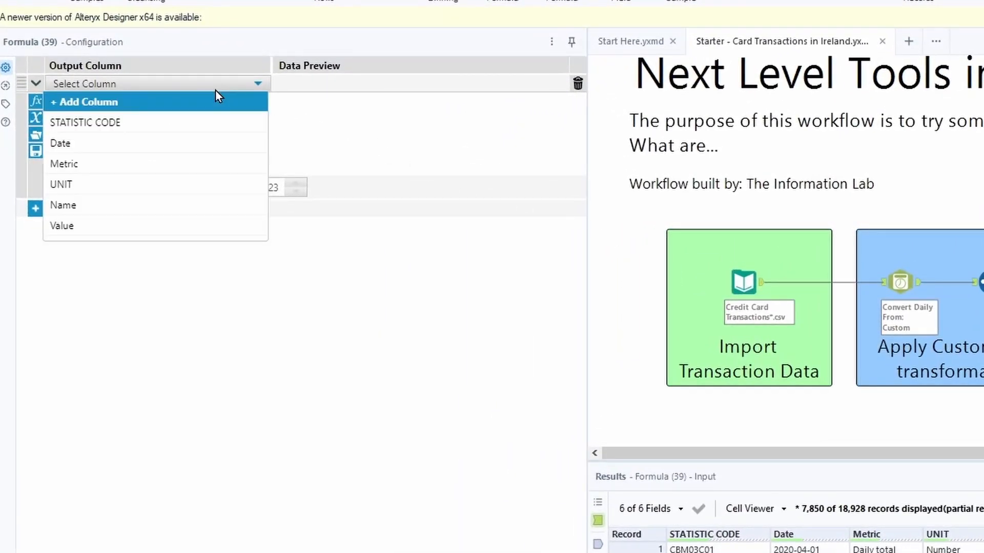
click(137, 207)
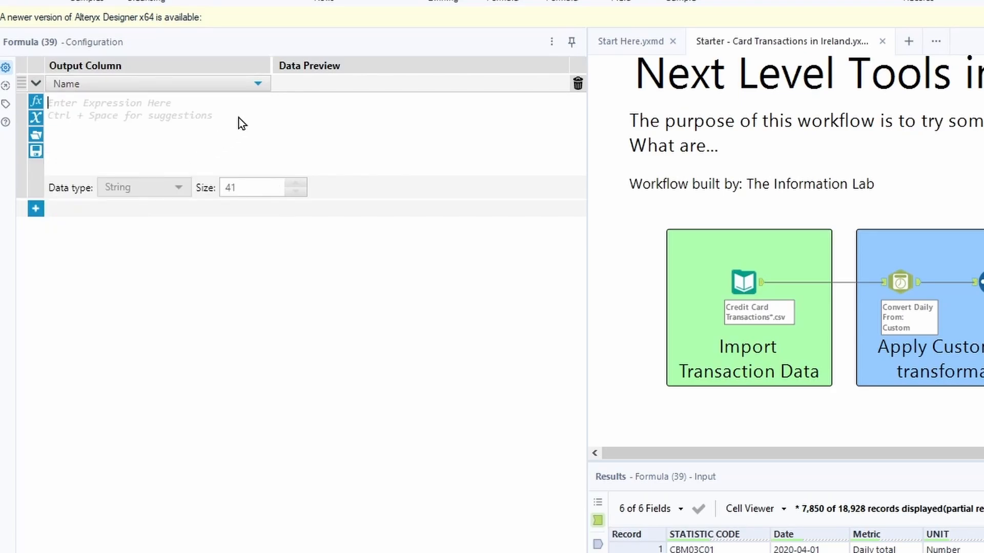
Step: Enter a Replace expression that swaps the triple underscore in Name for a pipe, then run the workflow
text(cepla)
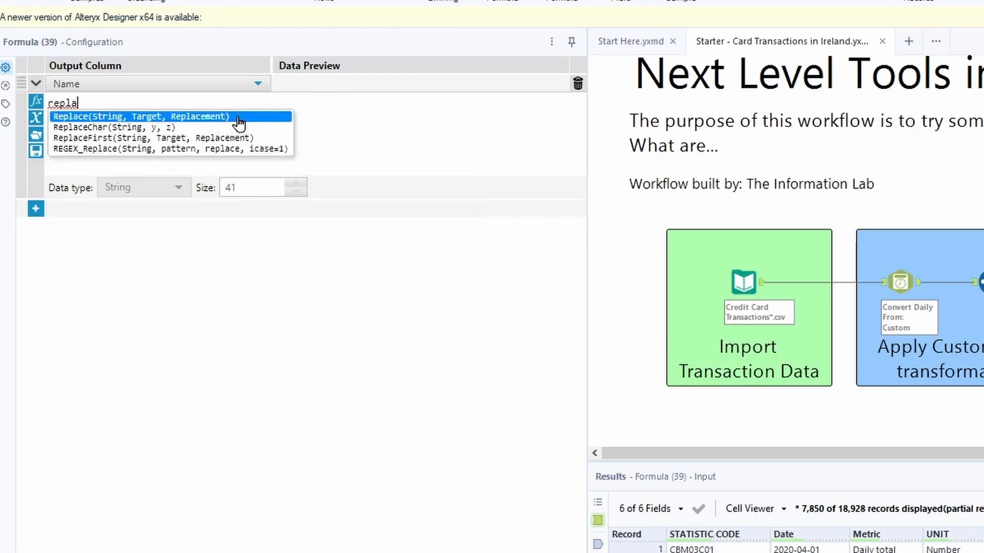
key(Return)
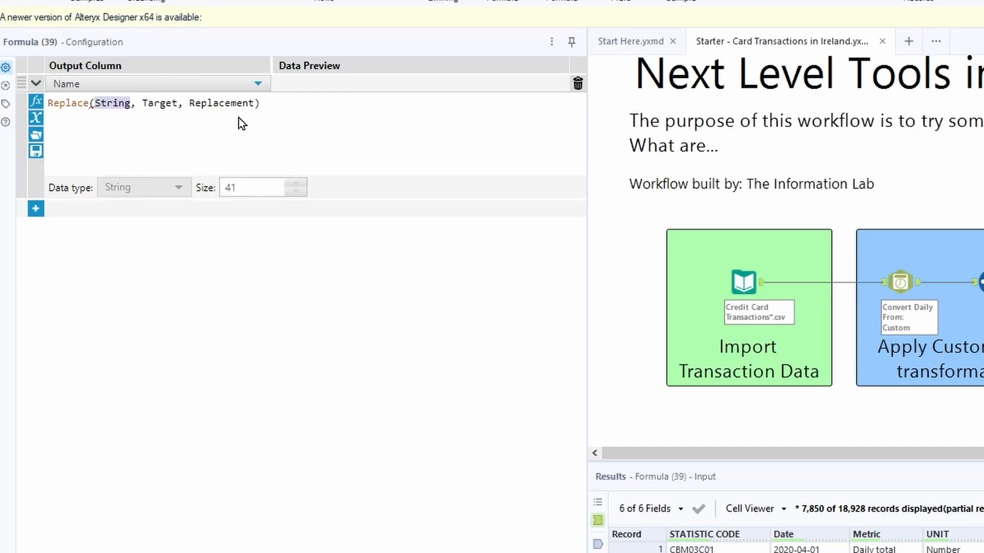
text(name)
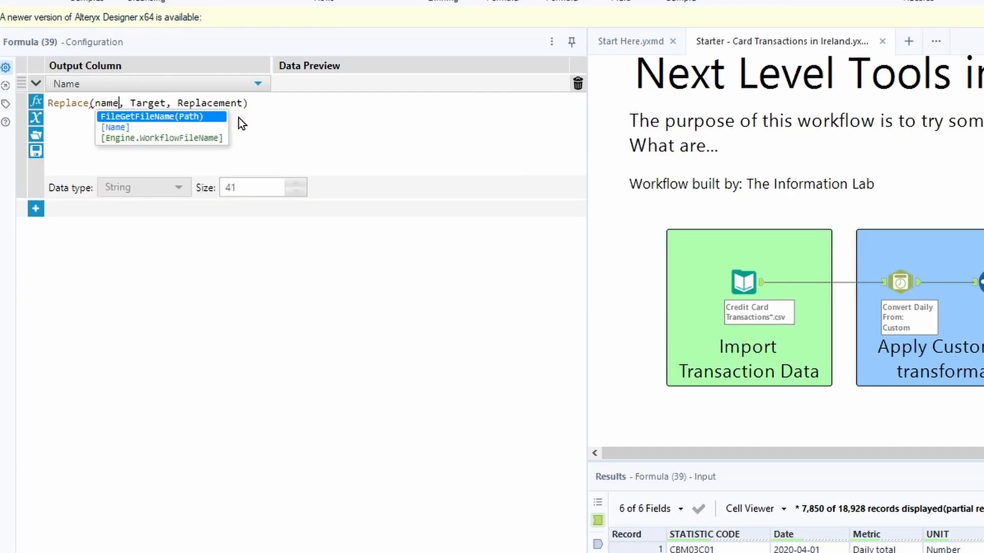
key(Return)
key(Right)
key(Right)
key(Right)
key(Right)
key(Right)
key(Right)
key(Right)
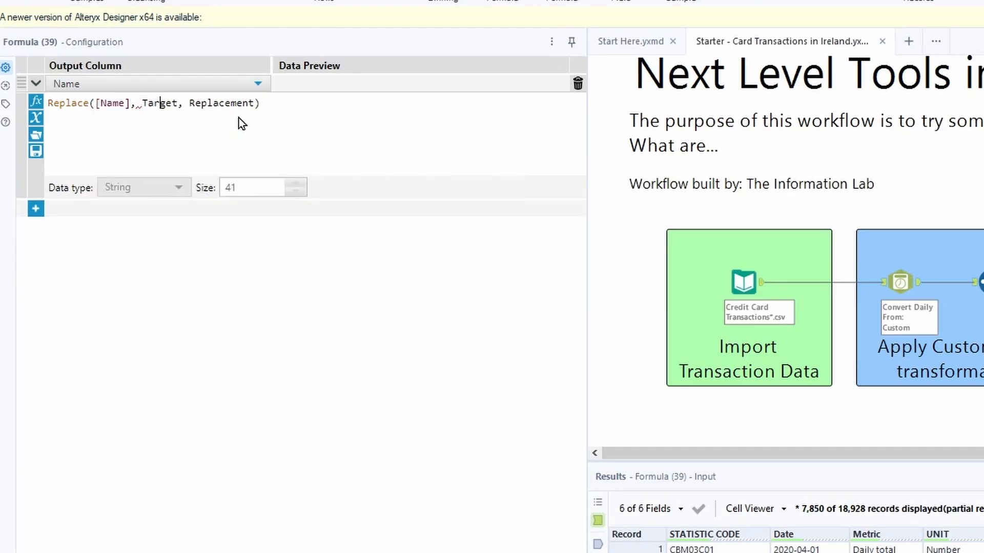
key(Right)
key(BackSpace)
key(BackSpace)
key(BackSpace)
key(BackSpace)
key(BackSpace)
key(BackSpace)
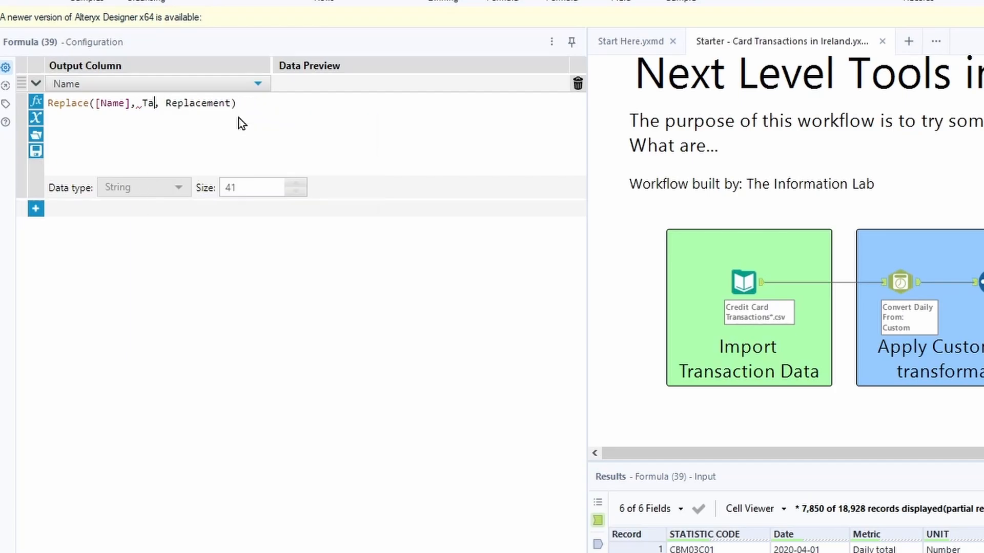
text(@)
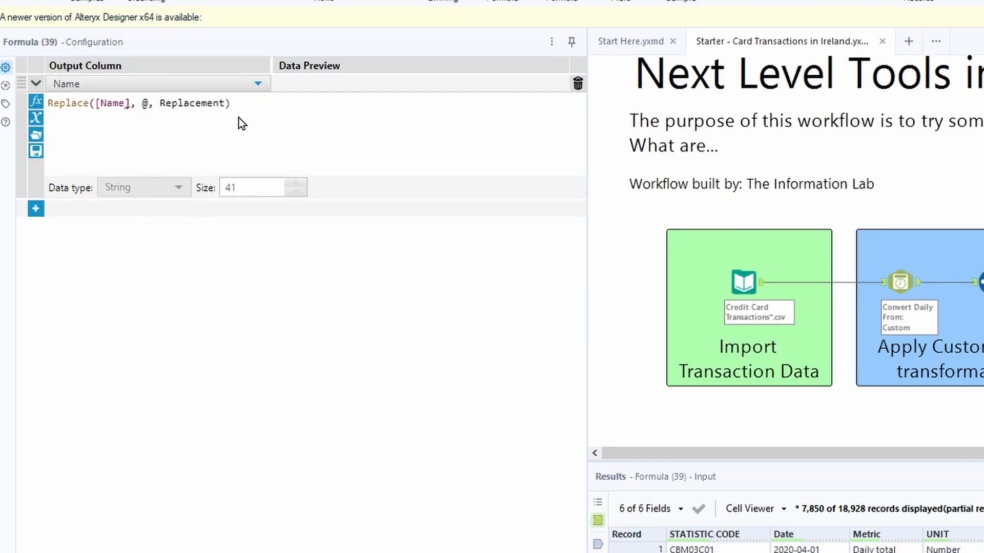
key(BackSpace)
text("___")
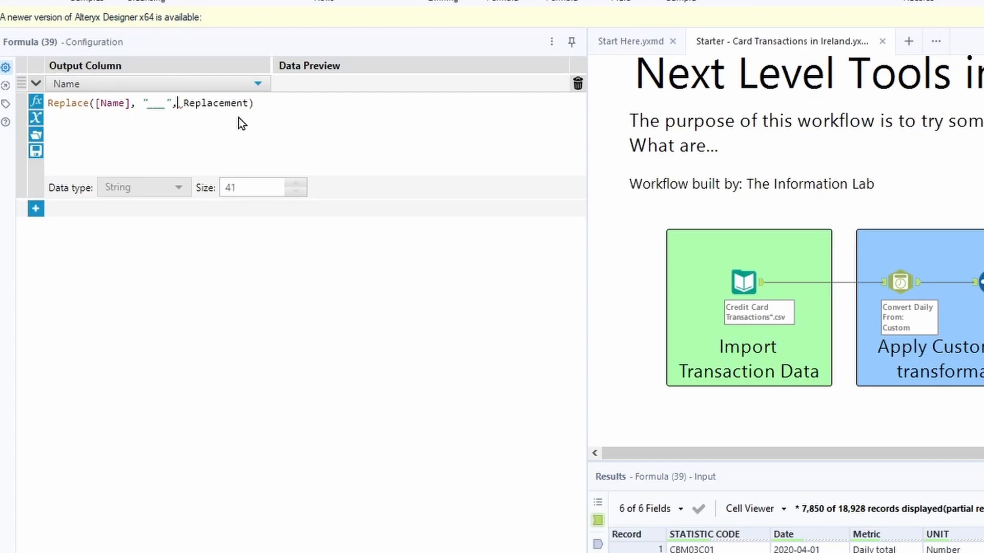
key(Right)
key(Right)
key(Right)
key(Right)
key(Right)
key(Right)
key(Right)
key(Right)
key(Right)
key(Right)
key(BackSpace)
key(BackSpace)
key(BackSpace)
key(BackSpace)
key(BackSpace)
key(BackSpace)
key(BackSpace)
key(BackSpace)
key(BackSpace)
key(BackSpace)
key(BackSpace)
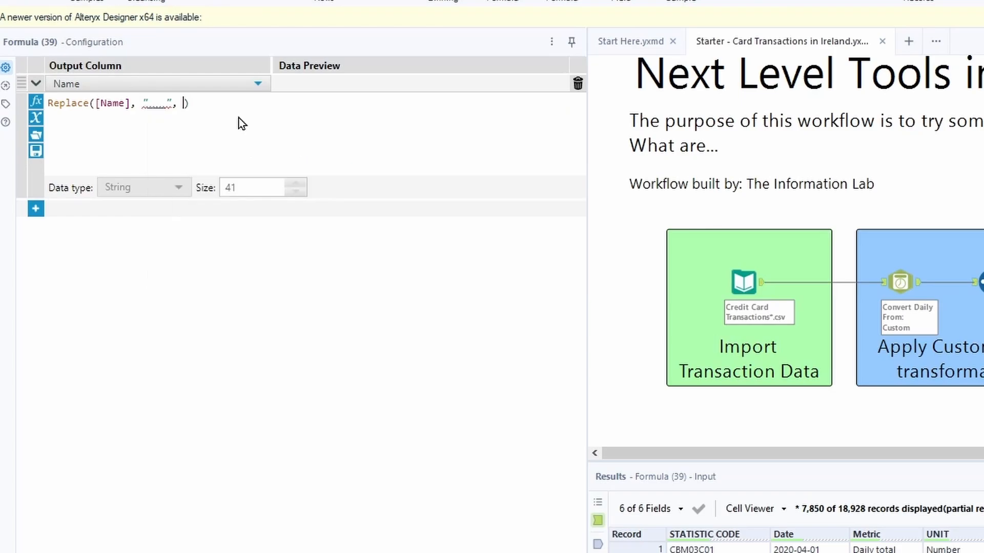
text("/")
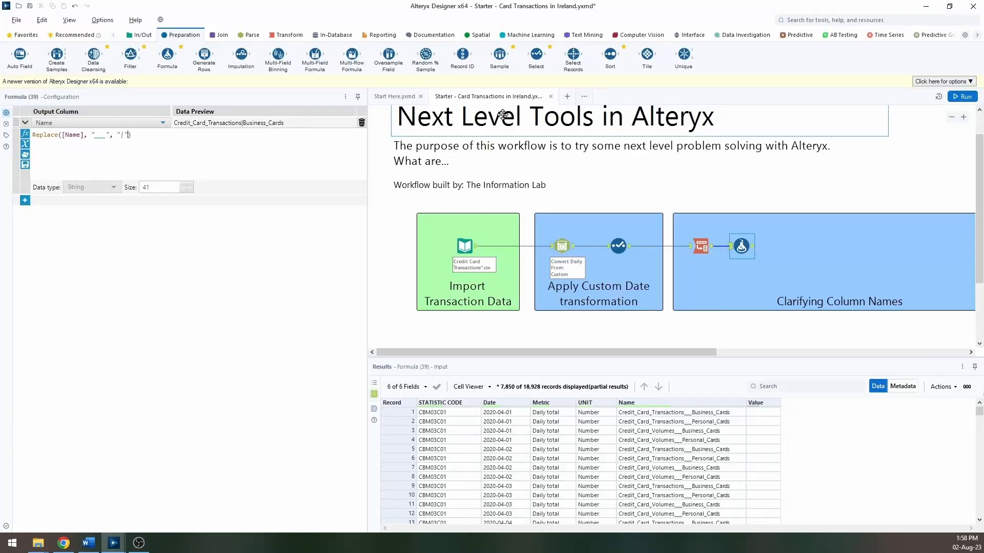
click(962, 97)
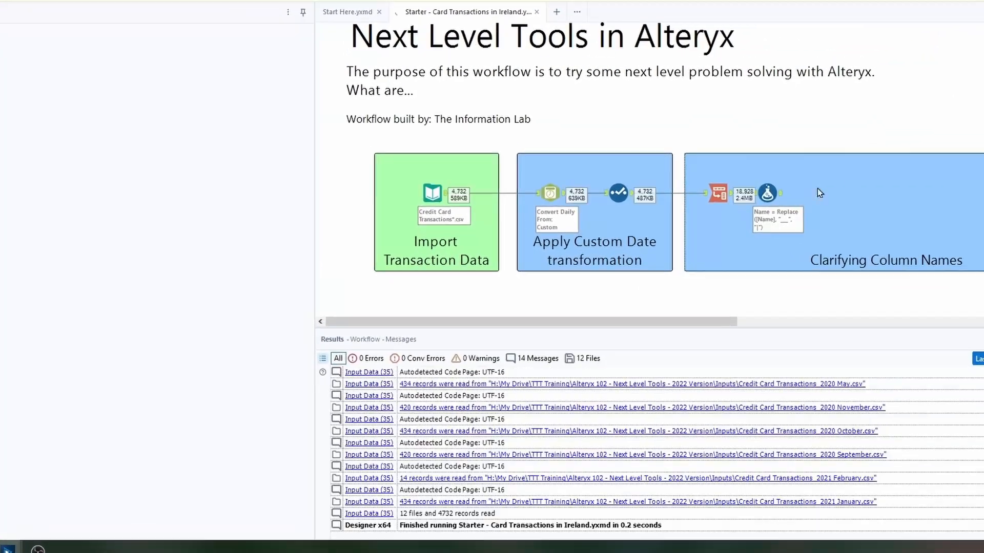
click(780, 193)
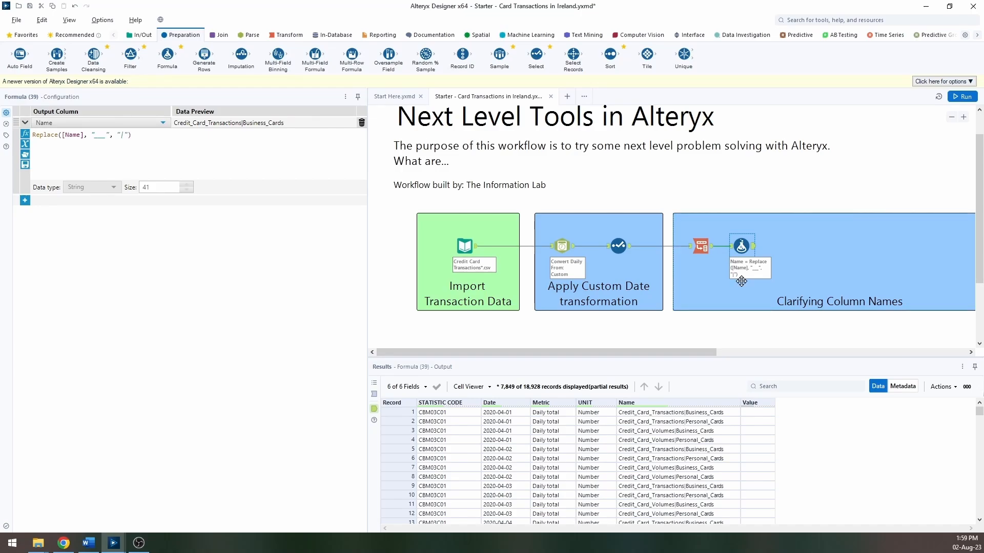
Step: Add a Text To Columns tool after the Formula tool, split Name on the pipe delimiter into 2 columns, and run the workflow
click(255, 38)
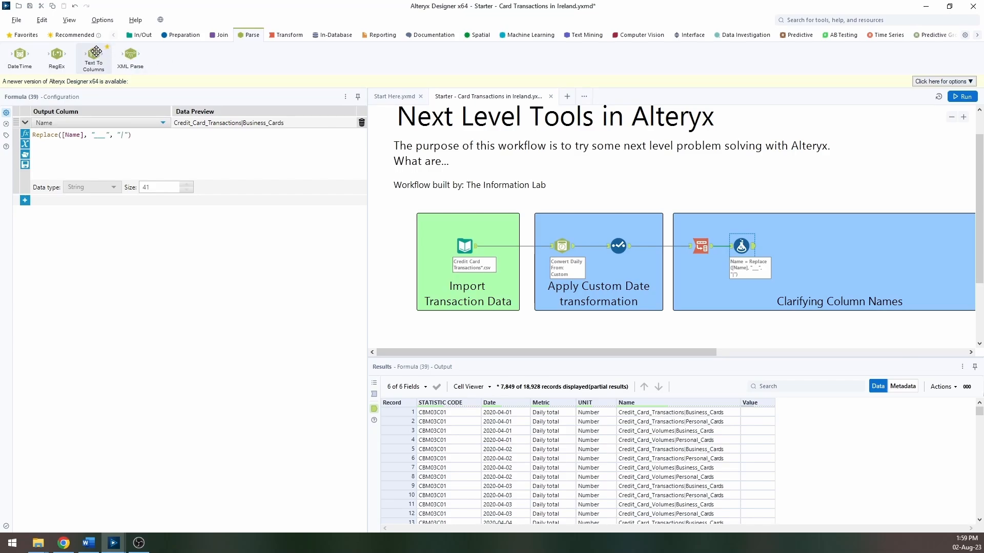
drag(94, 55, 794, 245)
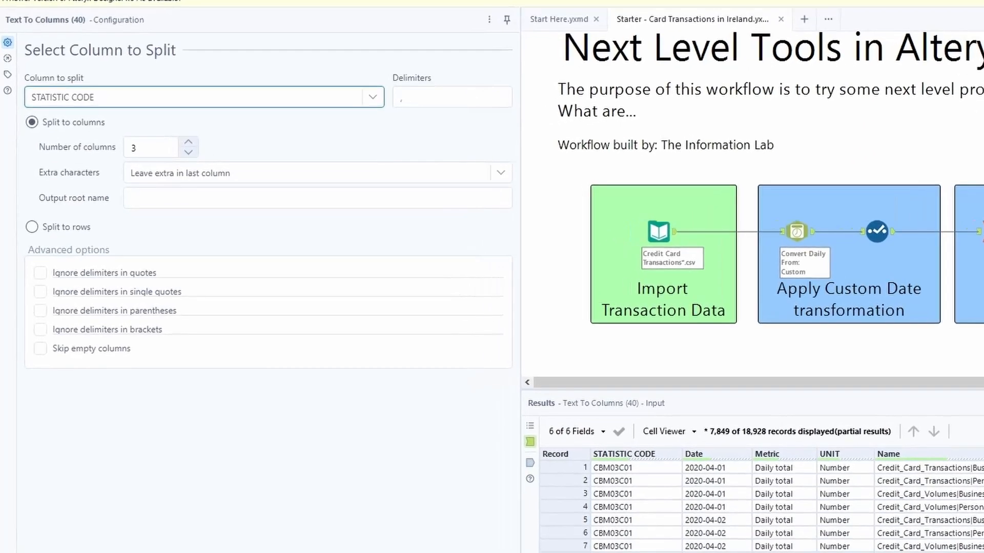
click(369, 98)
click(189, 177)
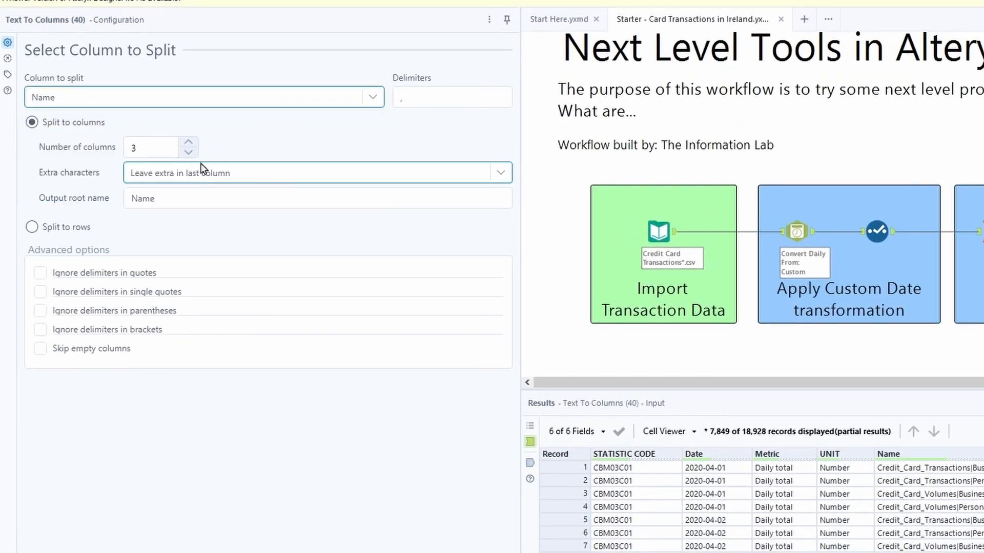
click(472, 98)
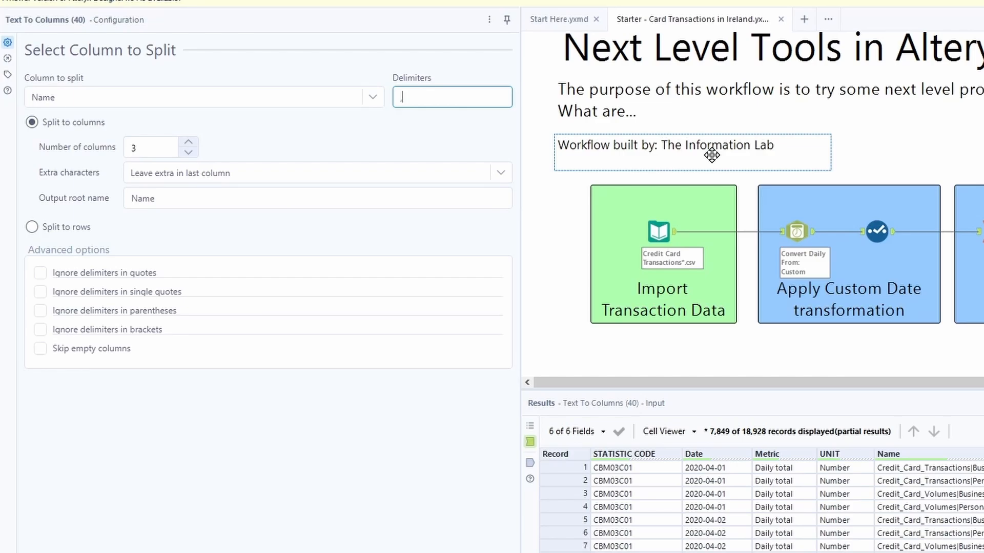
key(BackSpace)
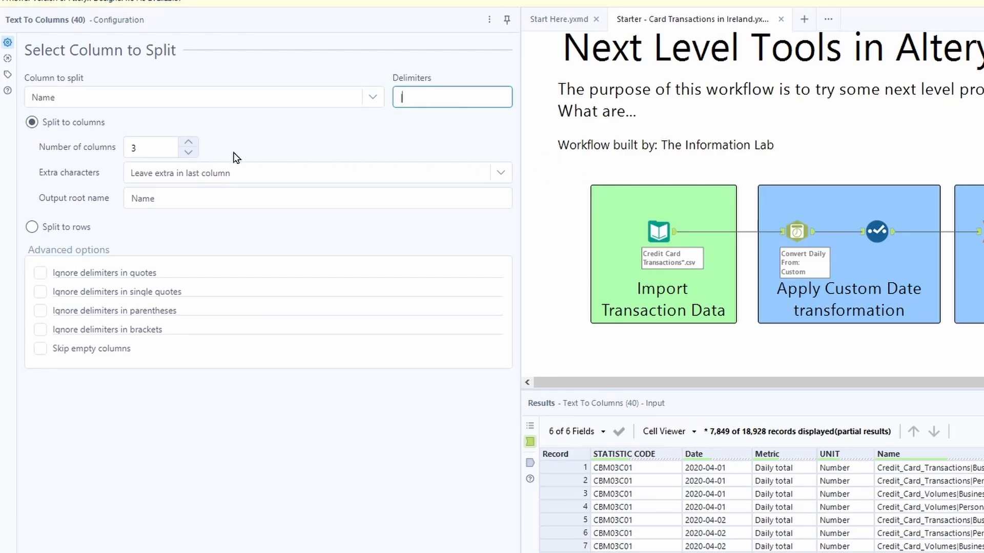
click(188, 152)
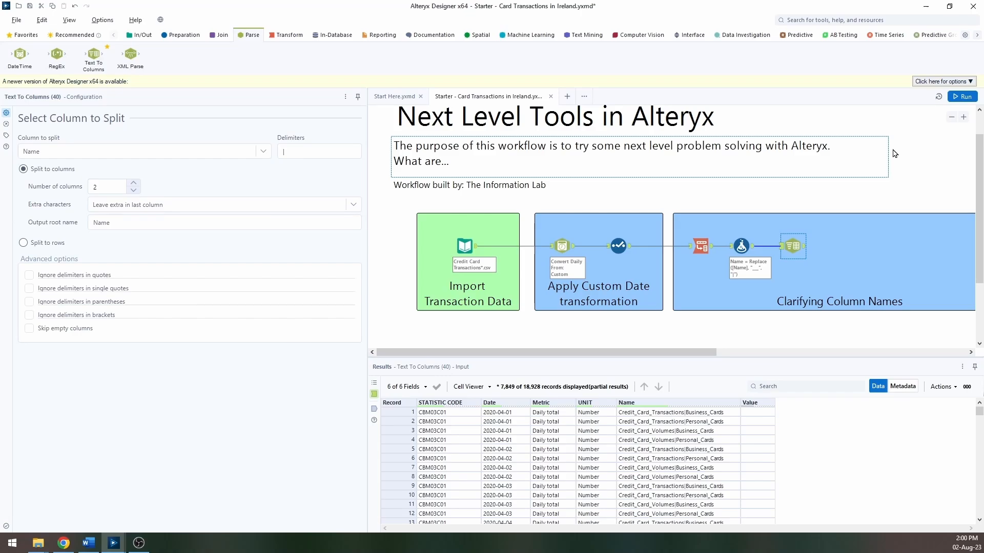
click(963, 97)
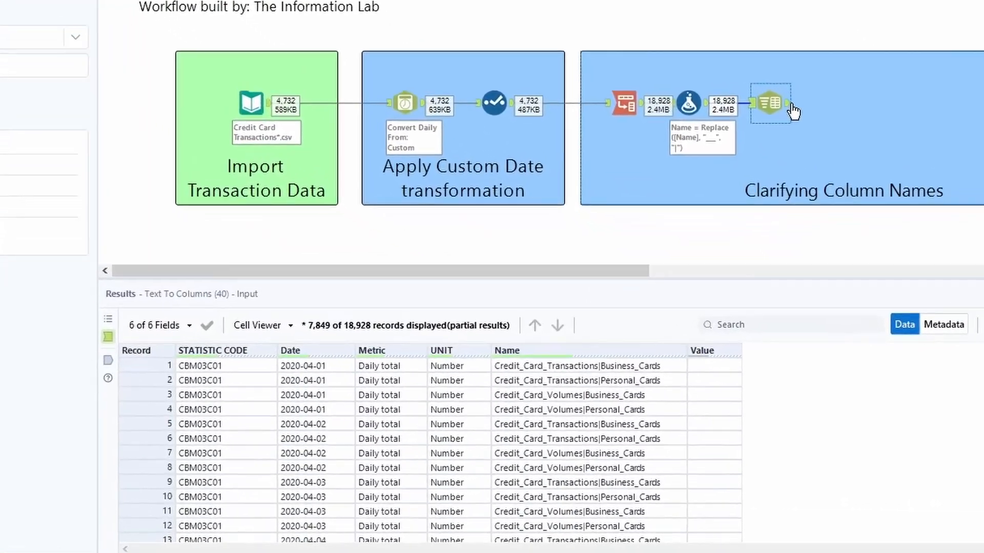
click(790, 105)
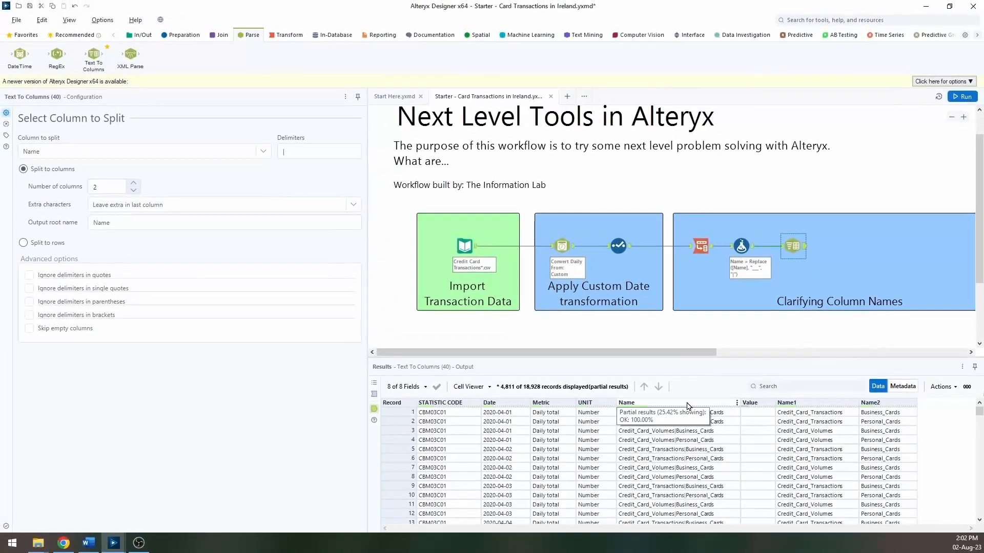
Step: Add a Multi-Field Formula tool for the text fields Name1 and Name2, turning off copying output fields
click(184, 36)
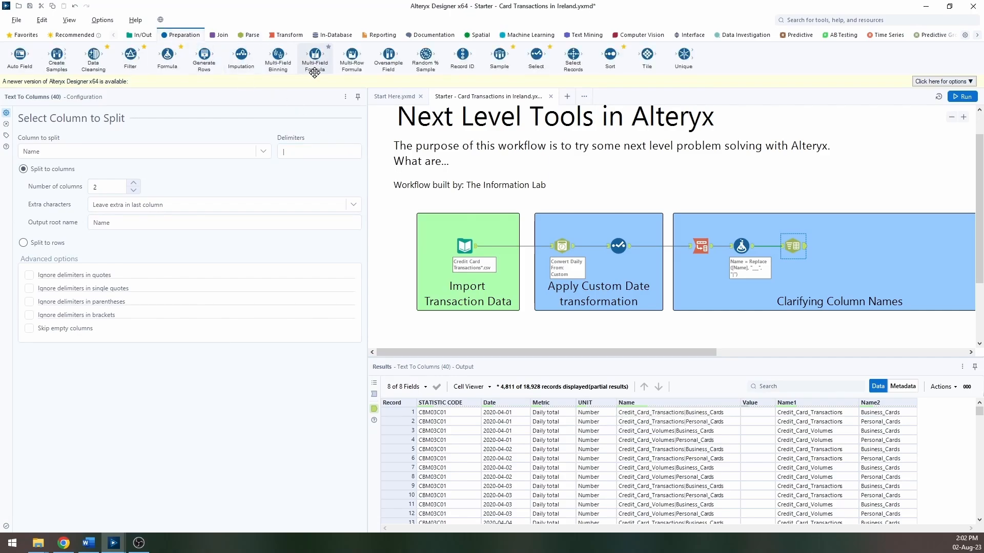
drag(312, 55, 840, 248)
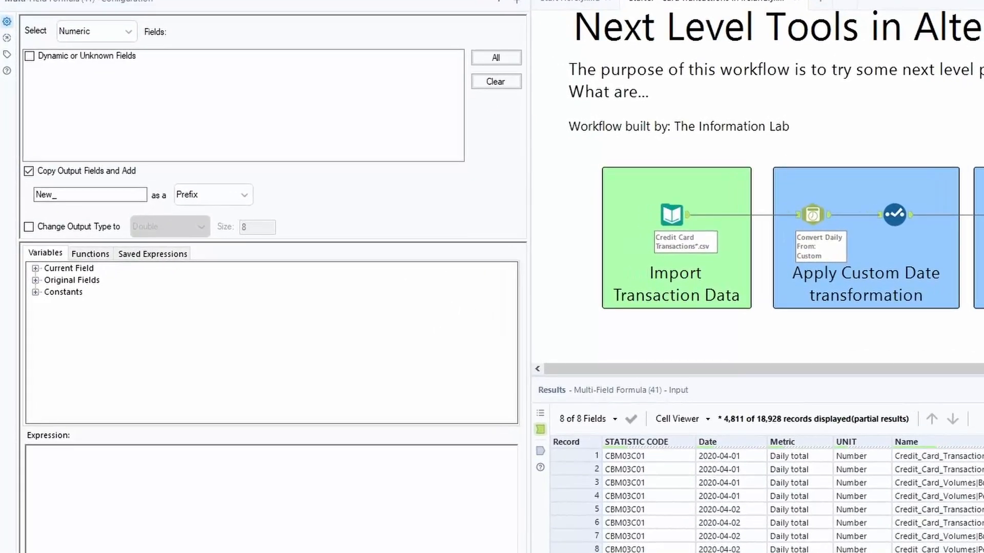
click(126, 30)
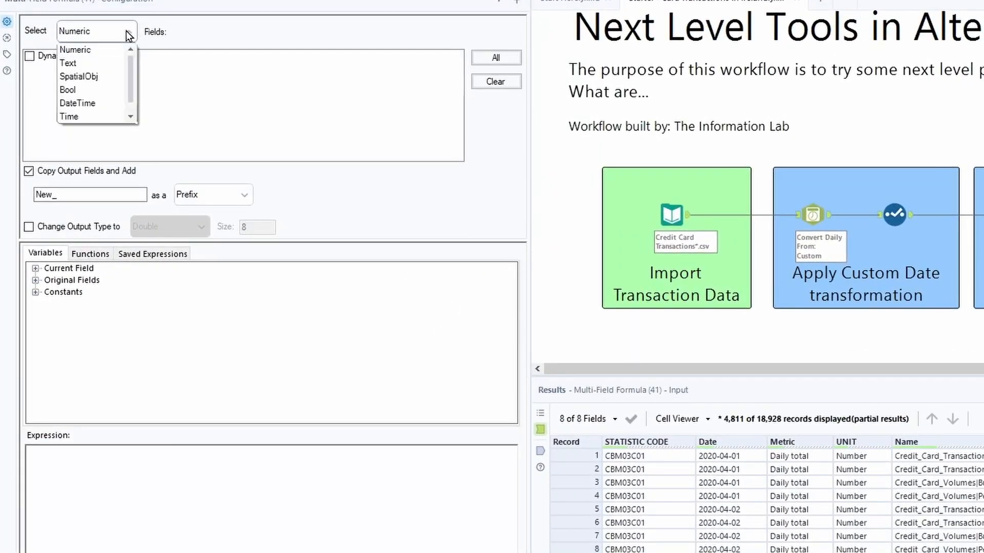
click(88, 63)
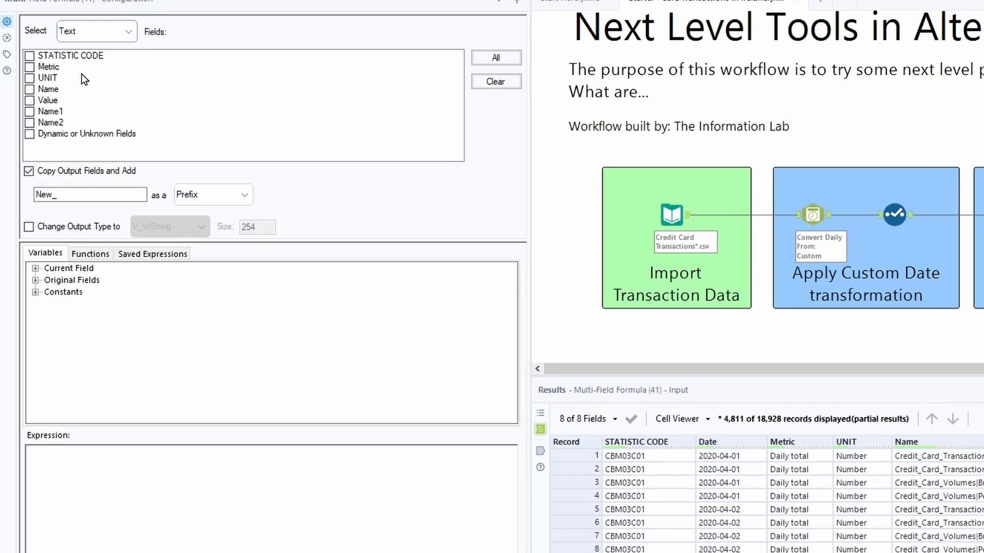
click(29, 111)
click(29, 123)
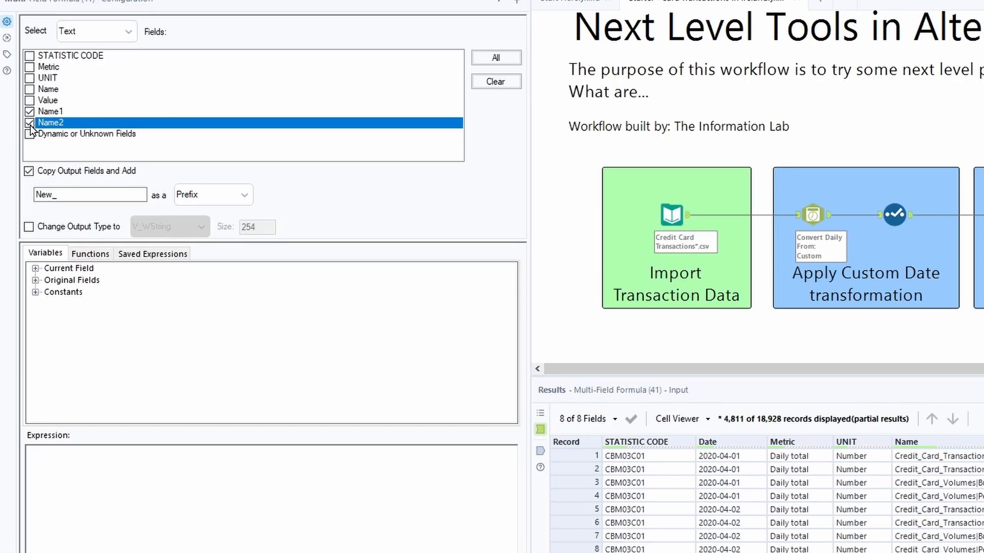
click(32, 175)
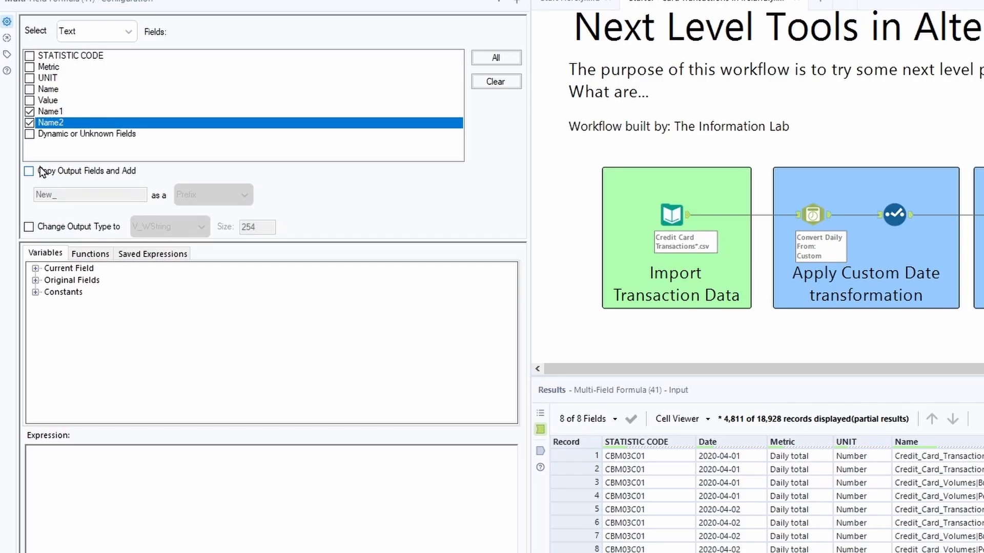
Step: Enter the expression REPLACE([_CurrentField_],"_"," ") to swap underscores for spaces, then run the workflow and open the tool's output
click(28, 452)
text(REPLACE([_CurrentFie)
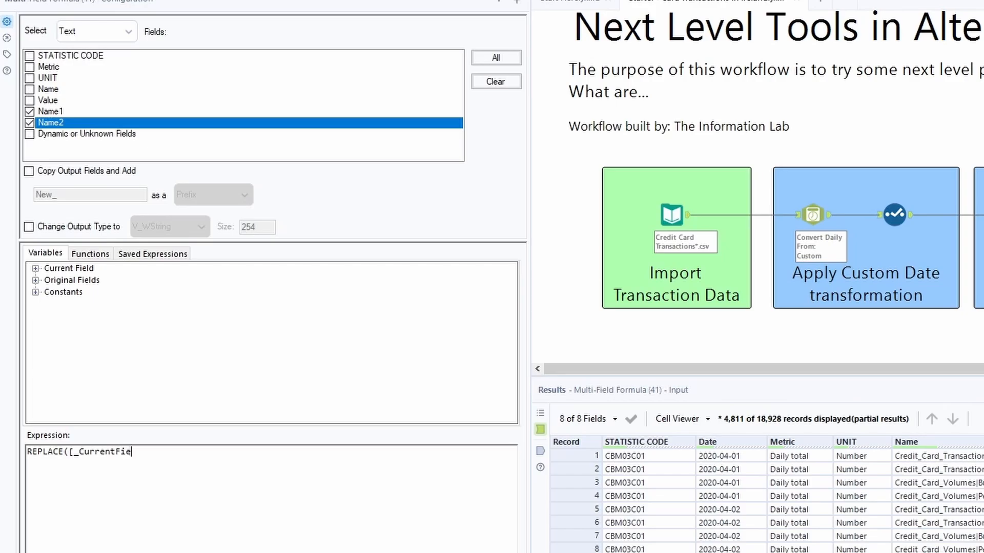
text(ld_])
text(,"_"," "))
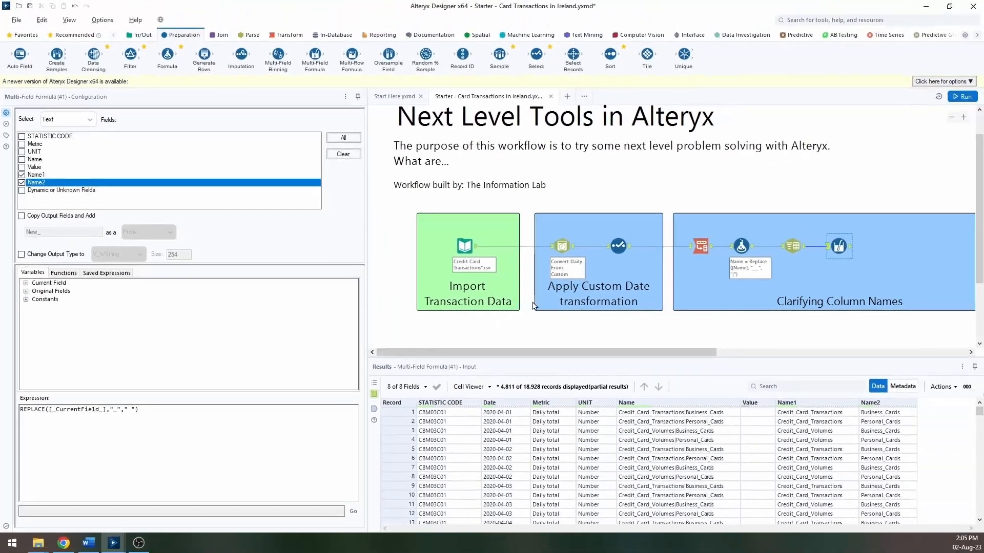
click(963, 96)
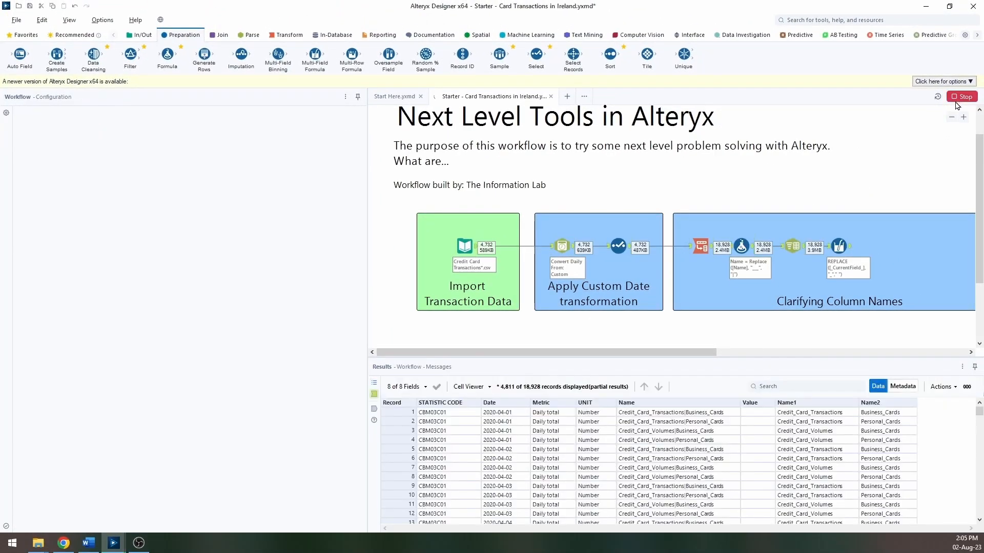
click(850, 247)
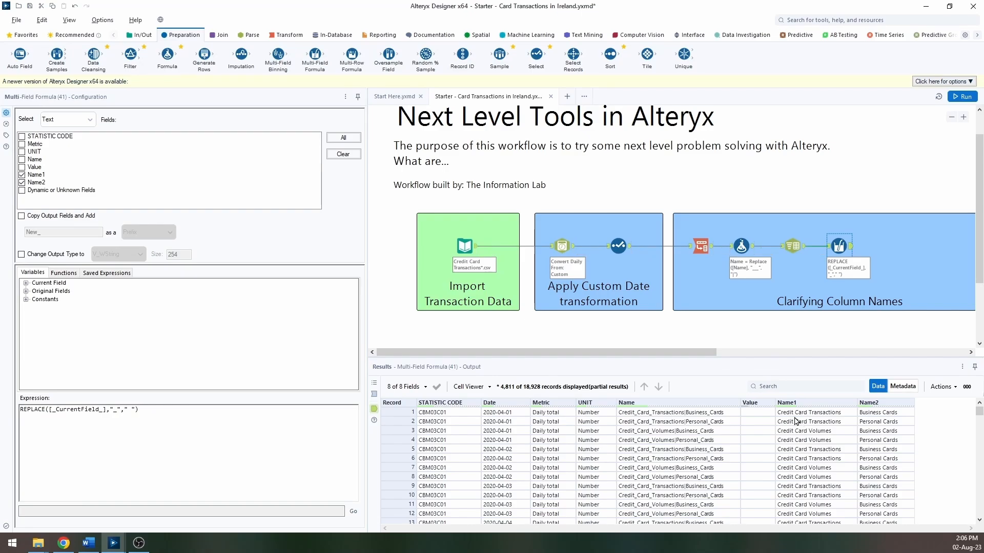
Step: Review the cleaned Name1 values in the Multi-Field Formula output
drag(671, 352, 794, 364)
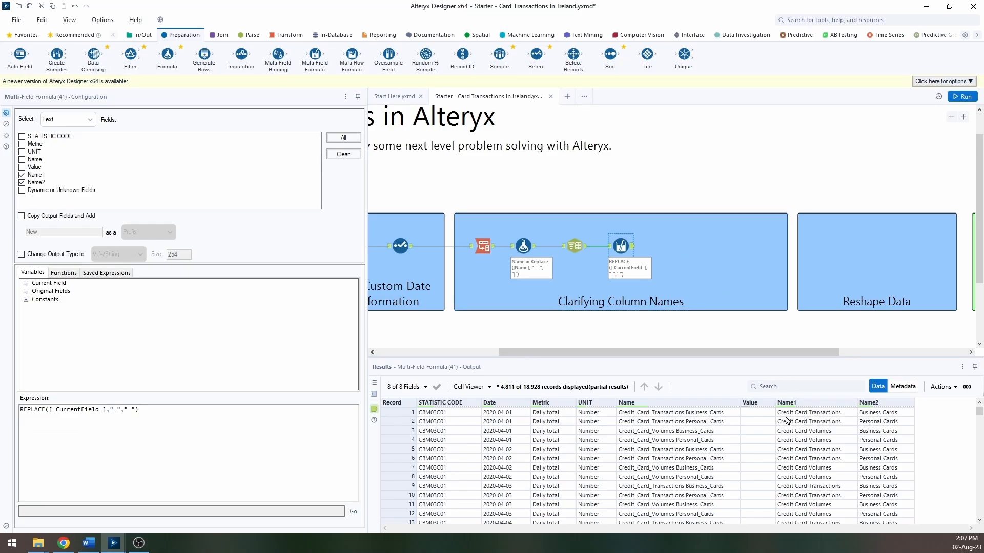
click(833, 416)
click(825, 432)
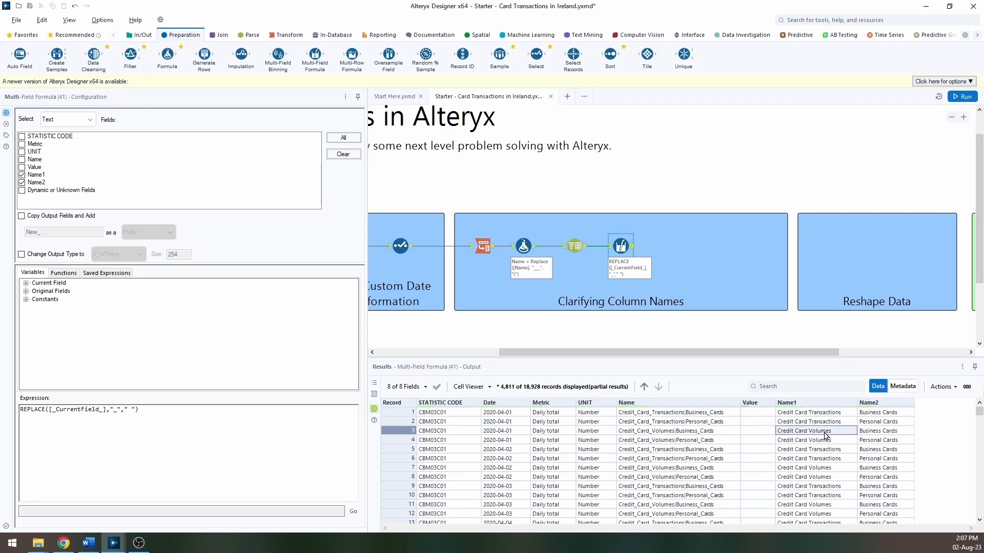
Step: Add a Formula tool after the Multi-Field Formula tool and browse its function and column lists
drag(167, 56, 666, 250)
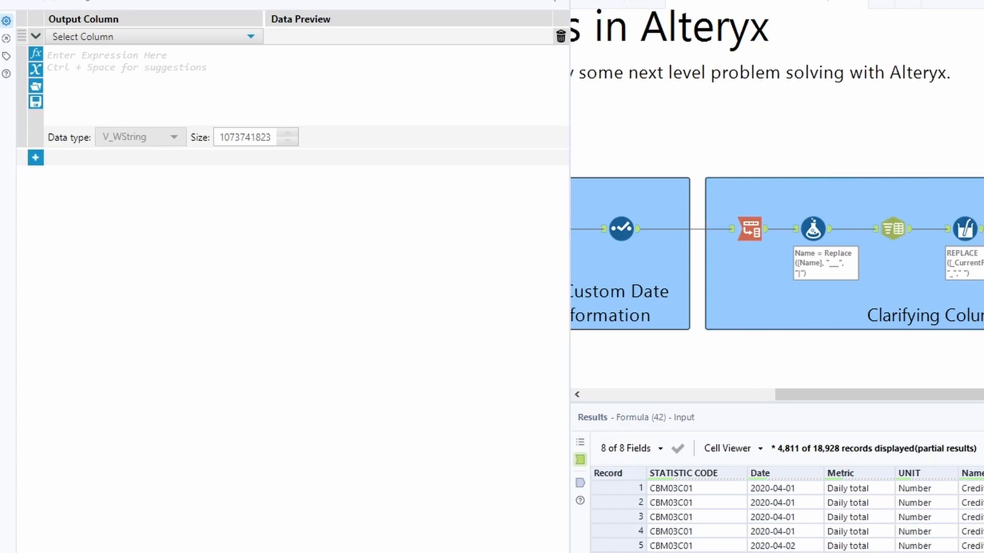
click(164, 51)
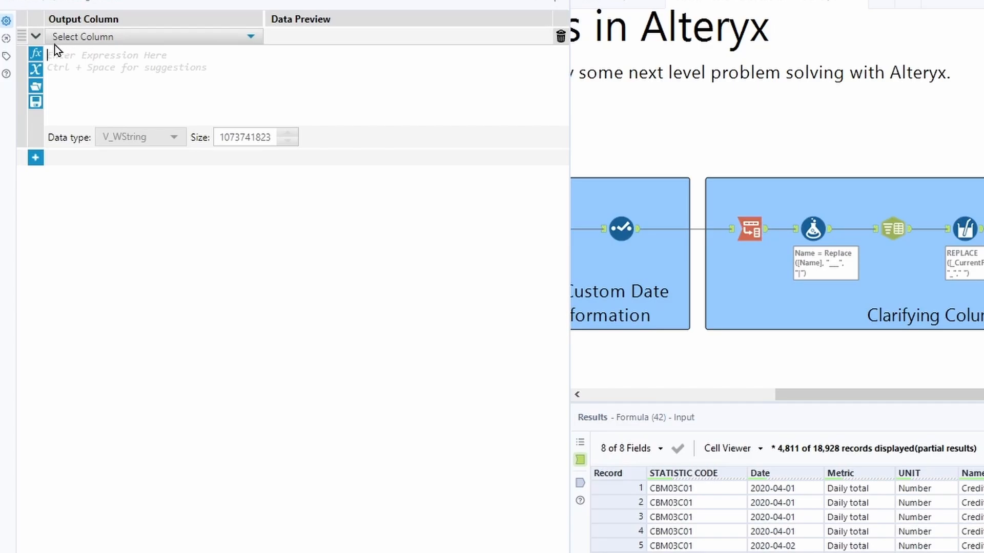
click(36, 53)
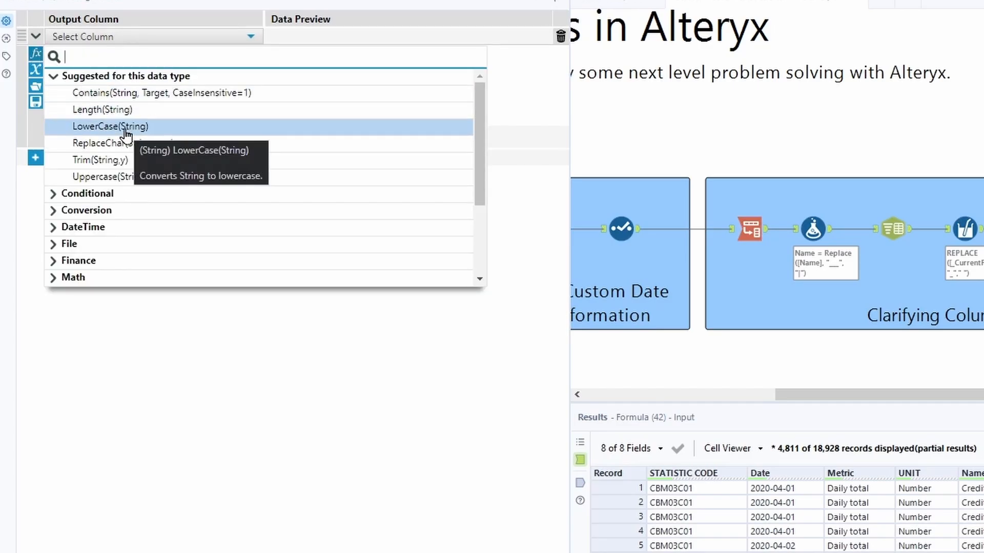
scroll(52, 143, down, 2)
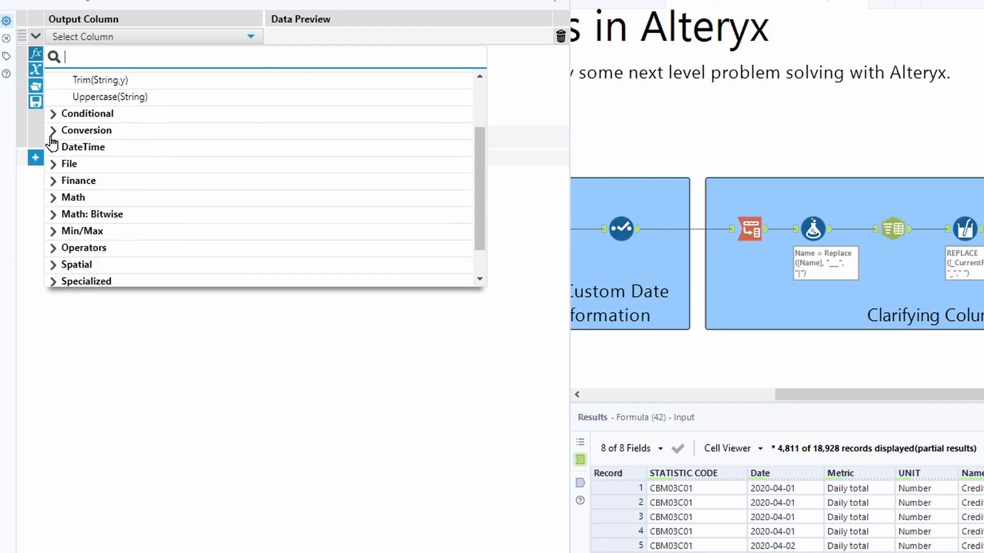
click(52, 113)
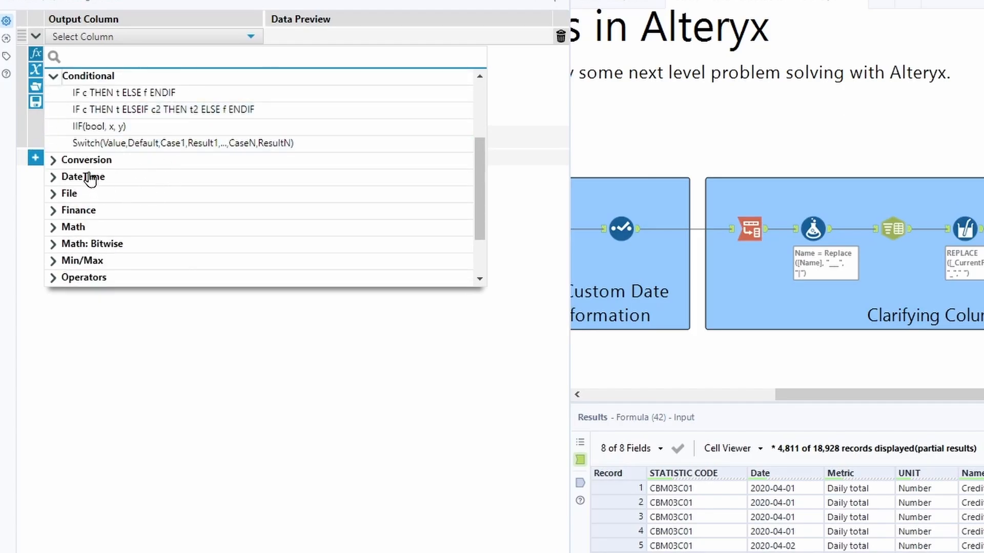
click(53, 160)
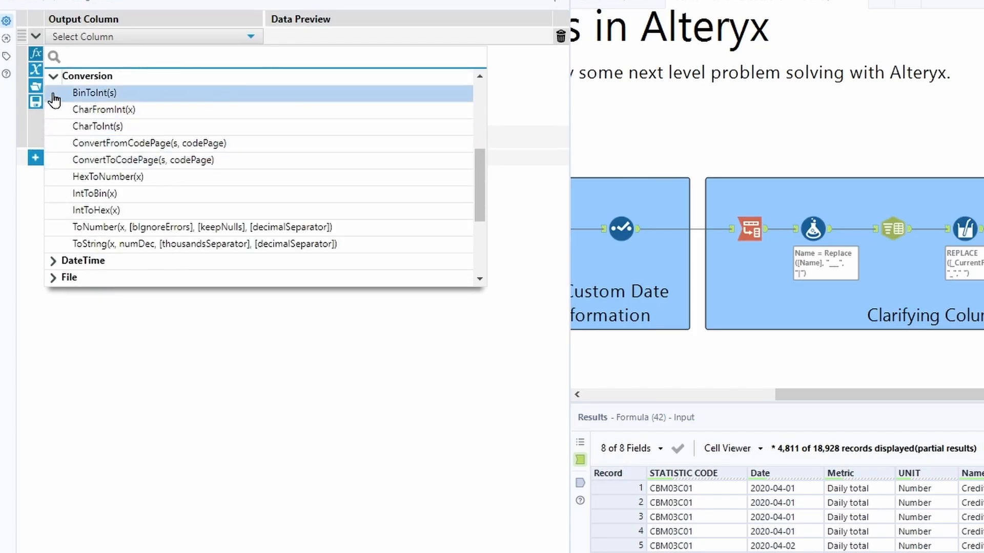
click(169, 54)
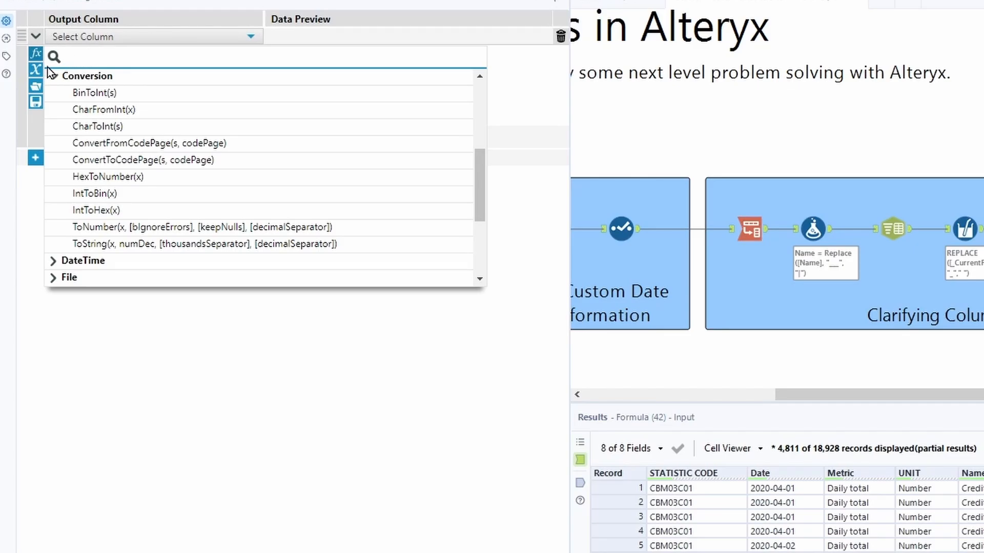
click(34, 70)
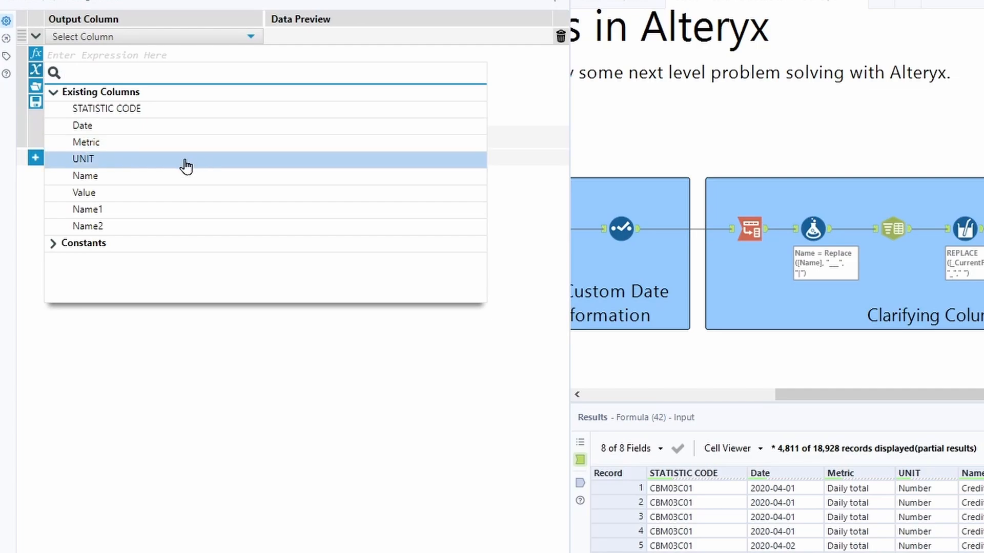
click(81, 243)
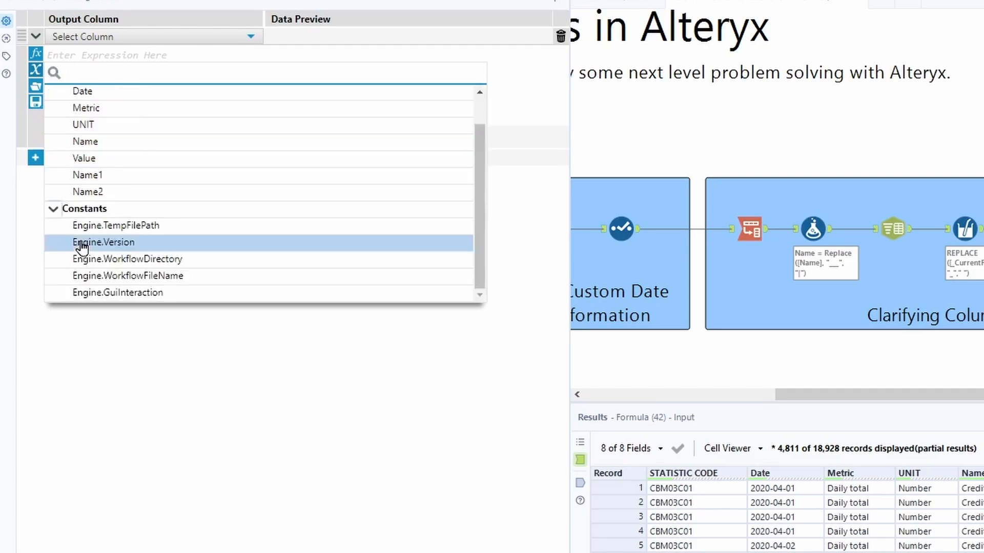
click(518, 60)
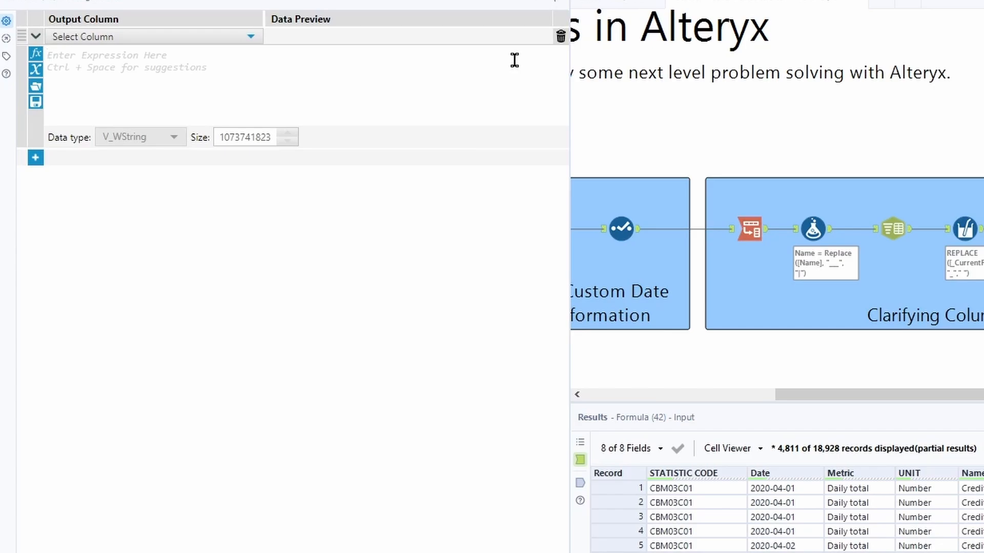
Step: In the Formula tool, create a new Card Type column with the expression GetWord([Name1], 0)
click(251, 35)
click(187, 47)
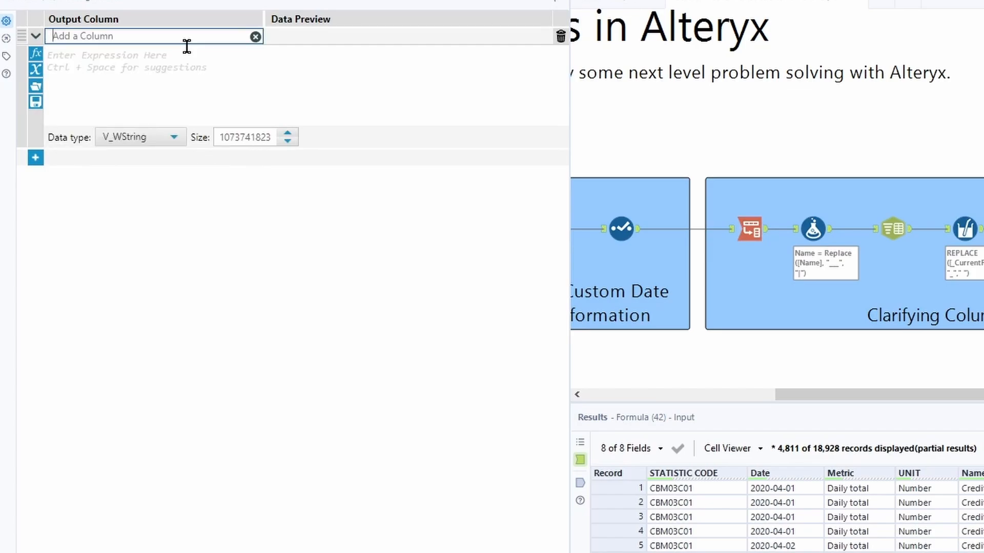
text(Card Type)
click(185, 72)
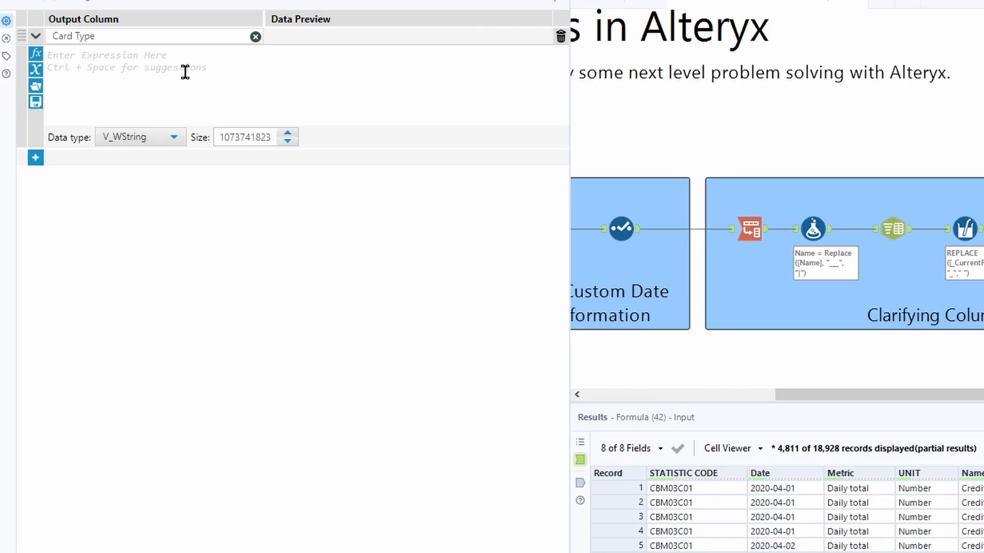
text(getwo)
key(Return)
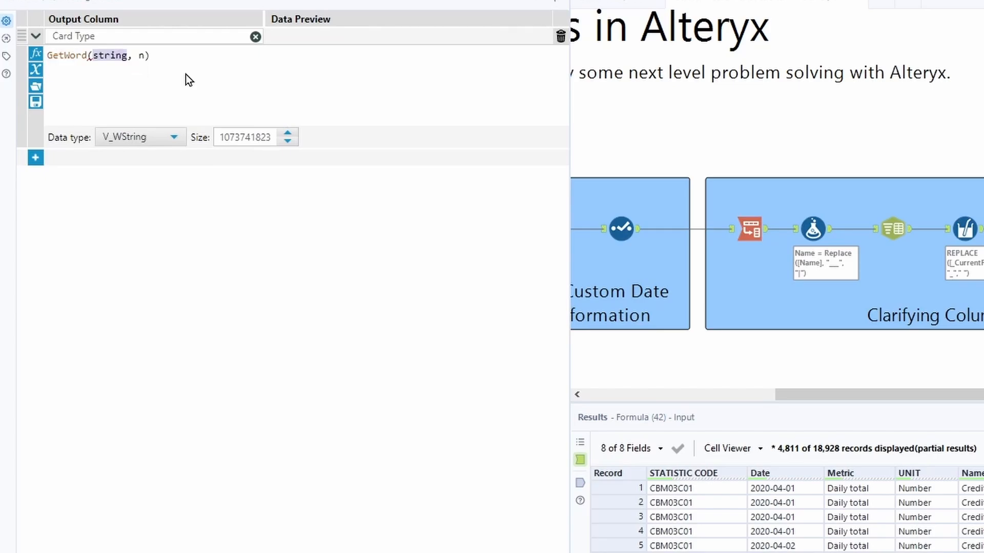
text(name)
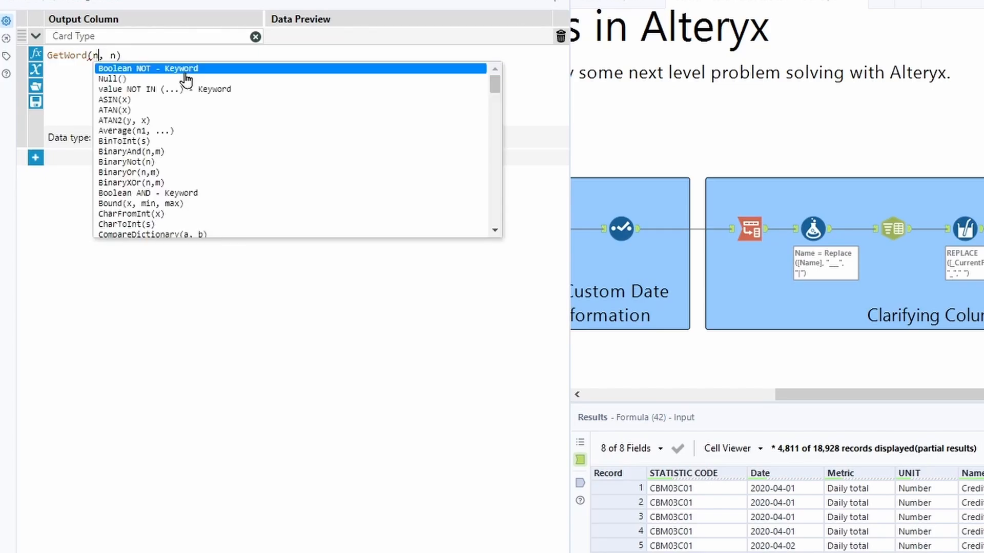
key(Down)
key(Down)
key(Return)
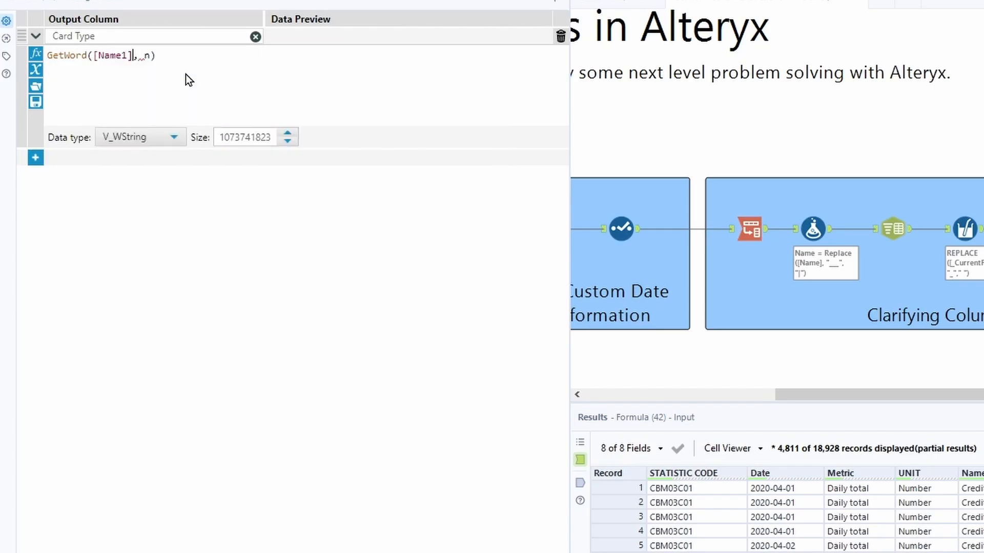
key(Right)
key(Right)
key(Right)
key(BackSpace)
text(0)
Step: Add a second output column Metric Type using GetWord([Name1], 2), then run the workflow and view the Formula output
click(35, 157)
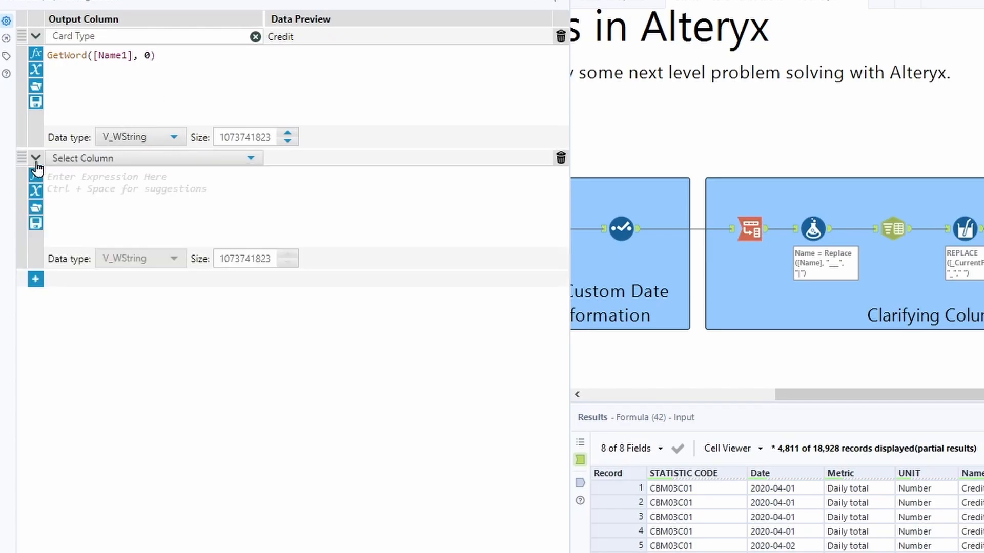
click(101, 159)
click(112, 179)
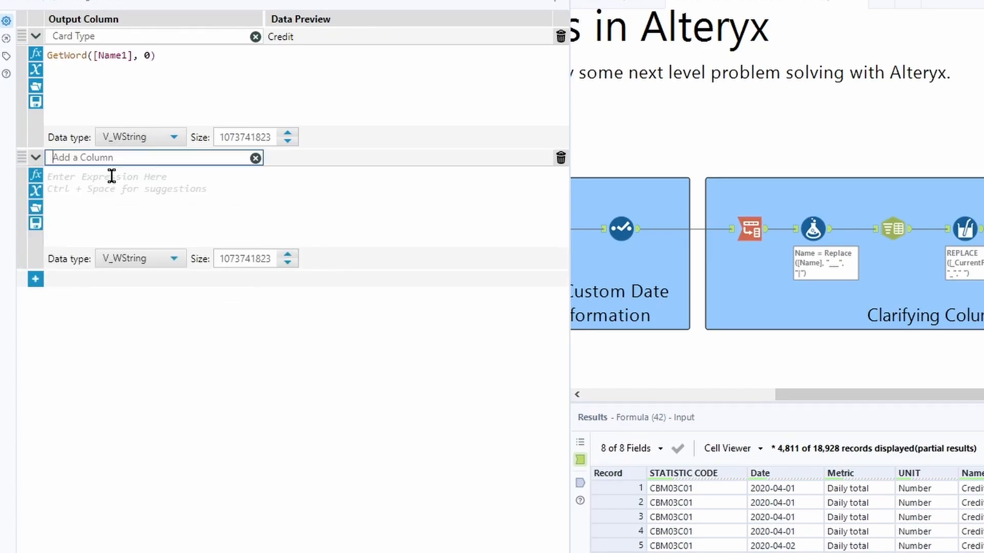
text(Metric Type)
key(Return)
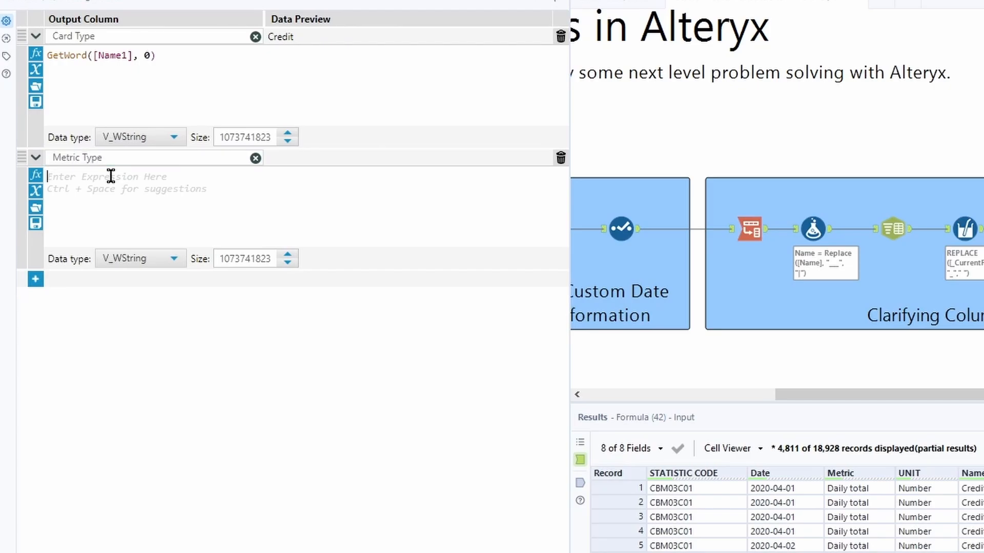
text(getword)
key(Return)
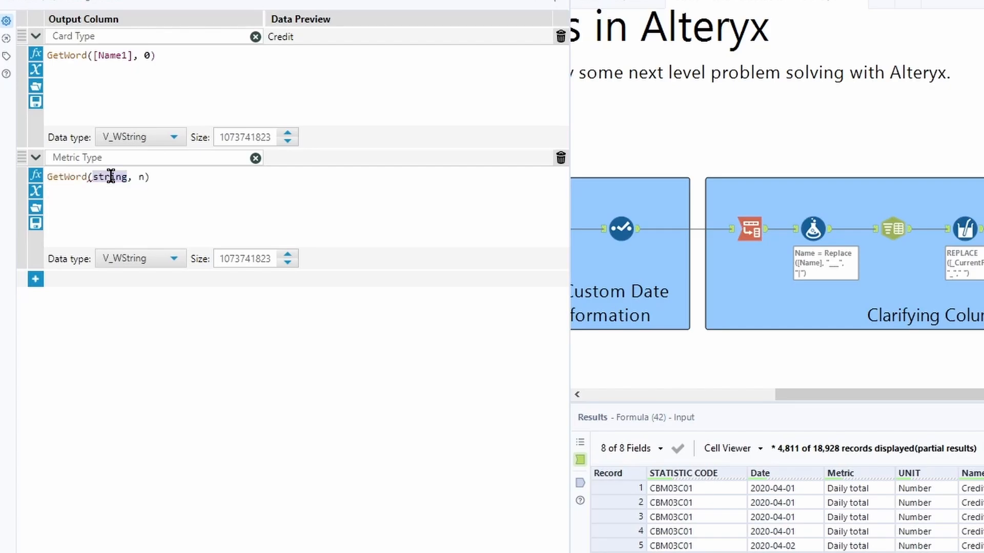
text([Name1)
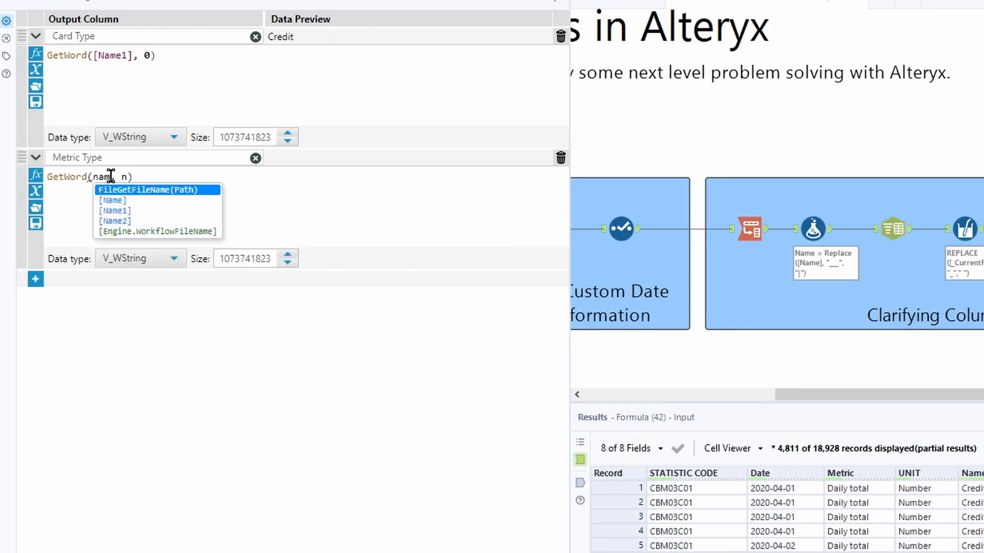
key(Return)
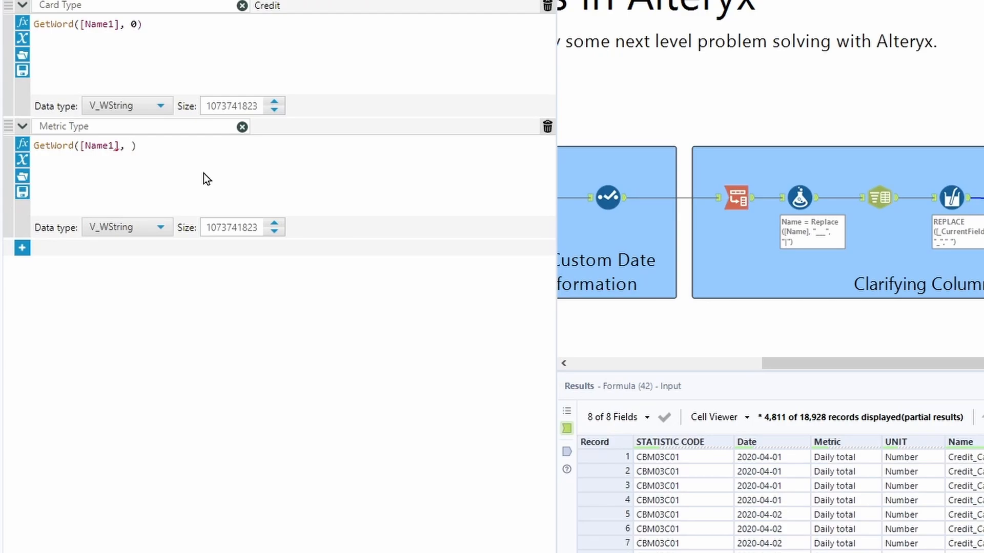
text(2)
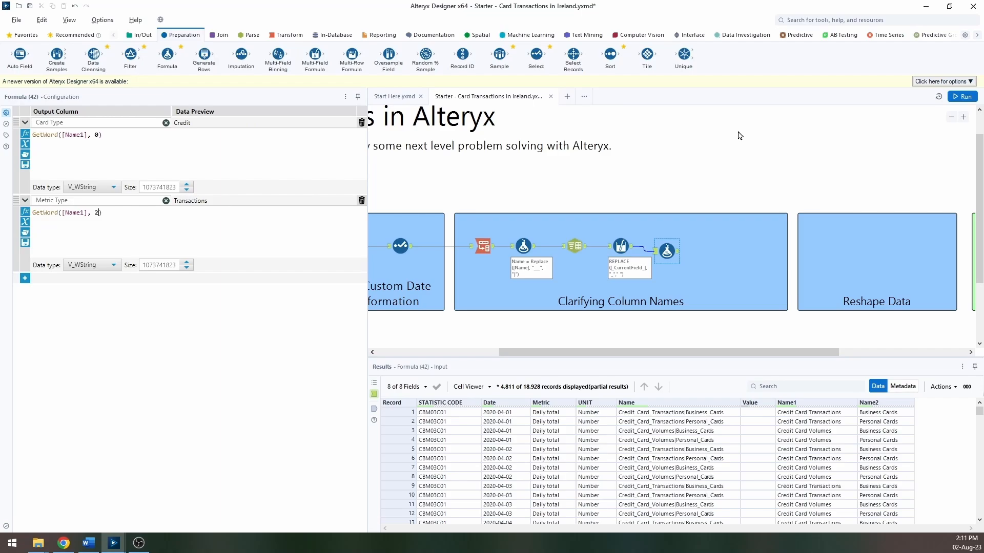
click(962, 96)
click(678, 251)
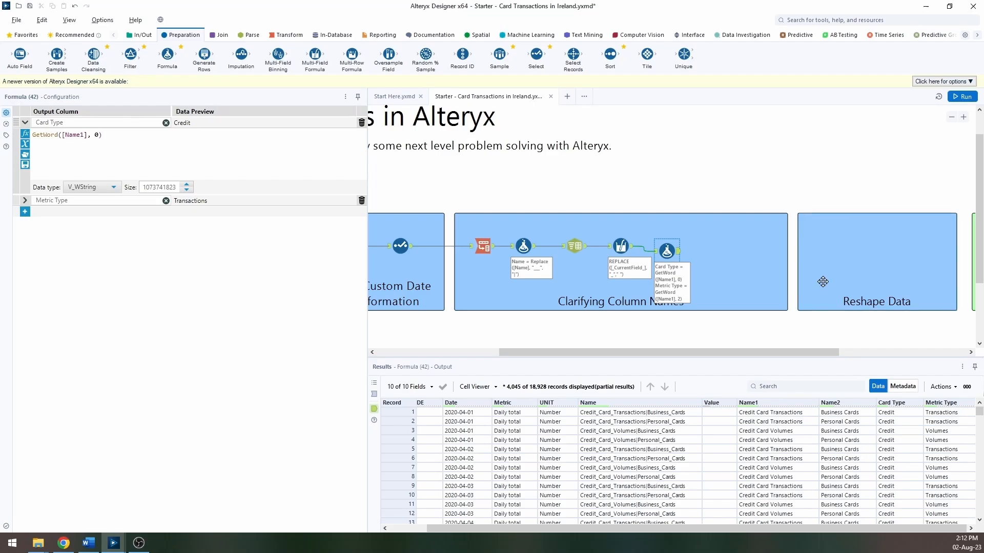
Step: Add a Select tool after the Formula tool and deselect the Name and Name1 fields
drag(536, 54, 713, 251)
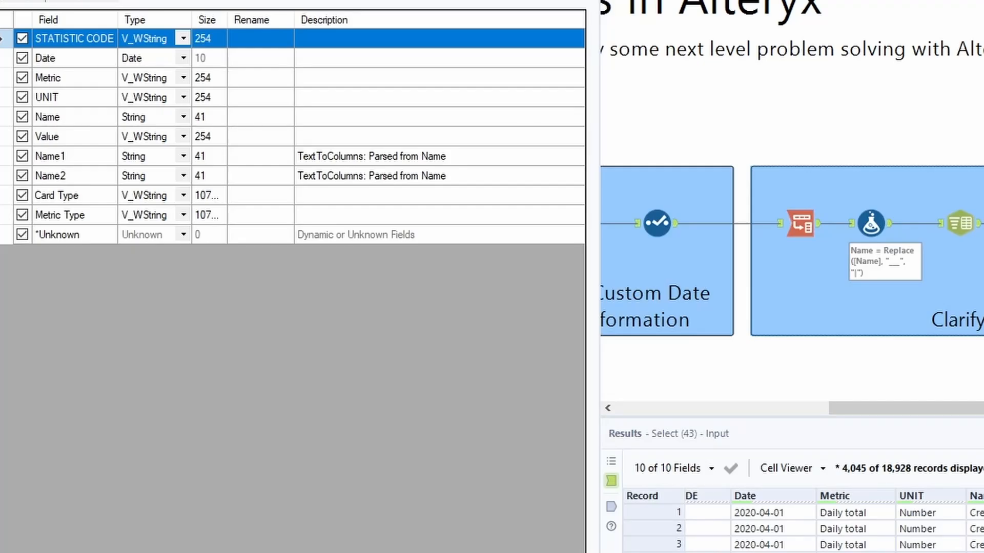
click(22, 118)
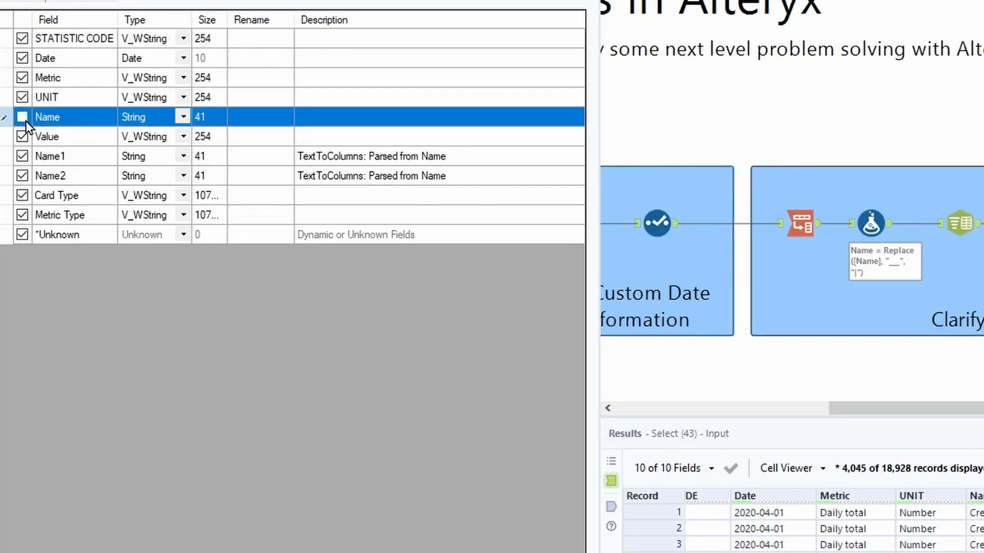
click(23, 157)
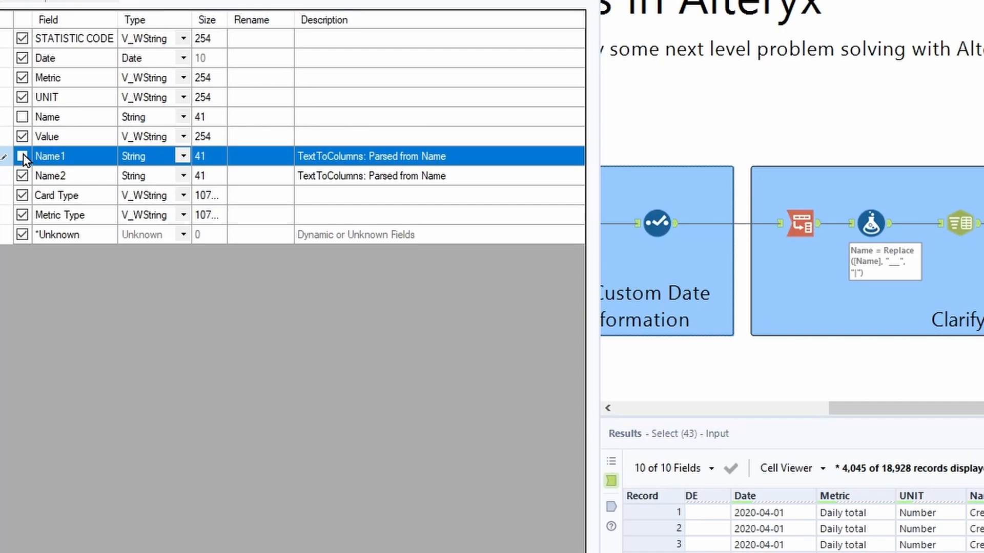
Step: Change the Value field's type to Double and rename Name2 to Interaction
click(180, 137)
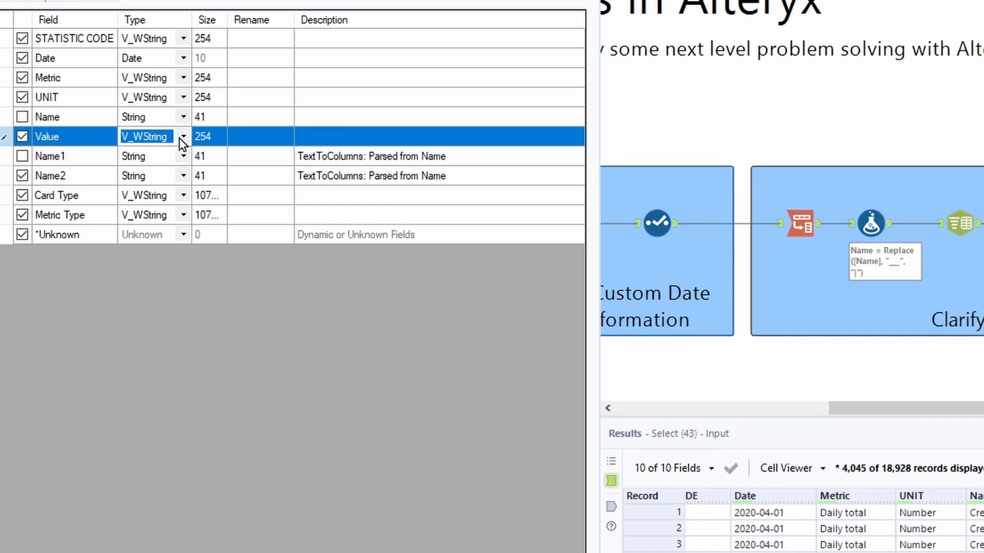
click(182, 138)
click(171, 235)
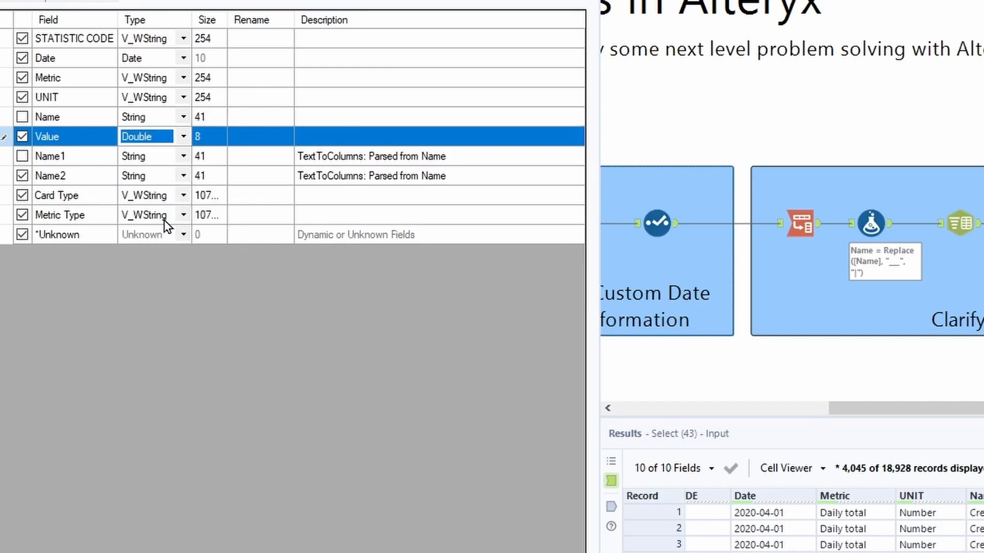
click(242, 176)
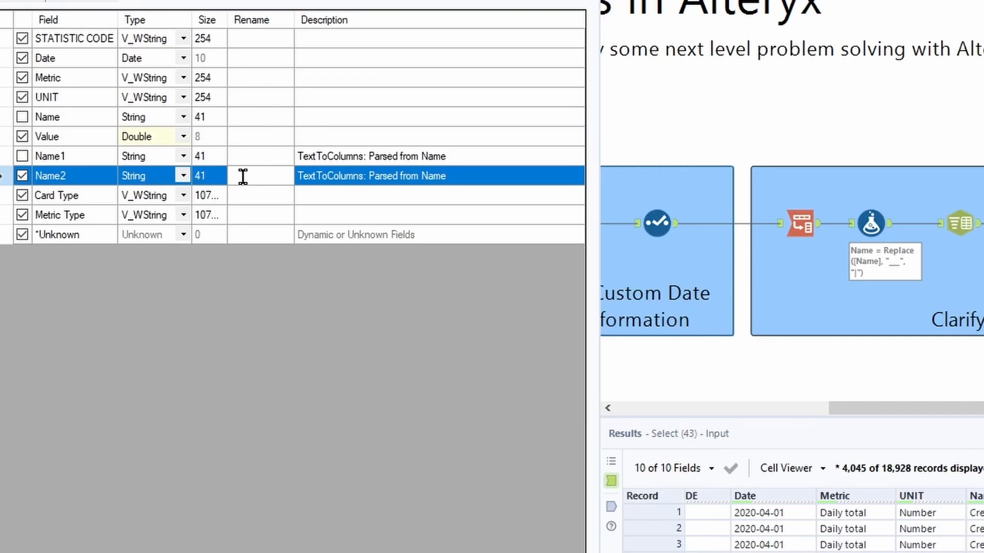
text(Interaction)
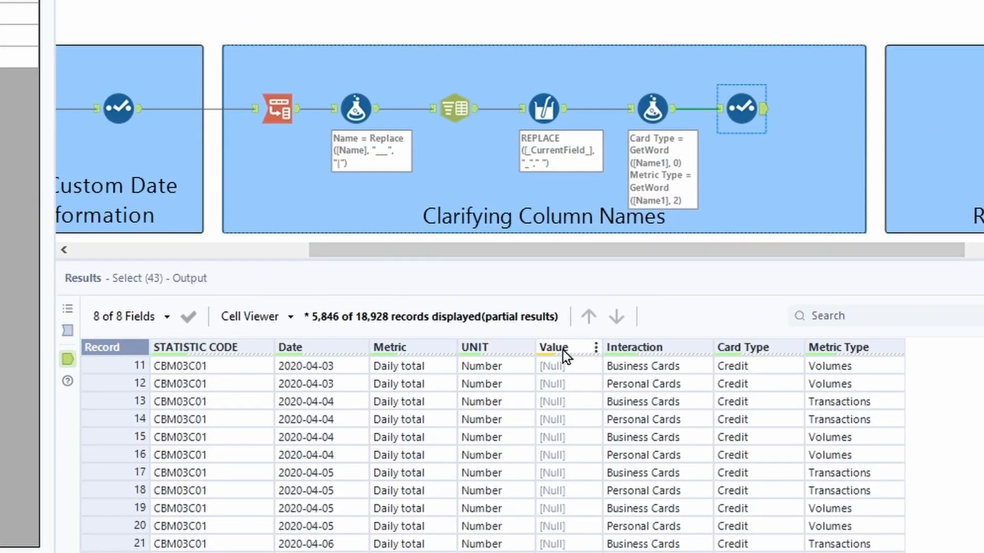
Step: Add a Filter tool after the Select tool with a basic filter keeping rows where Value is not null, and run the workflow
mouse_move(558, 348)
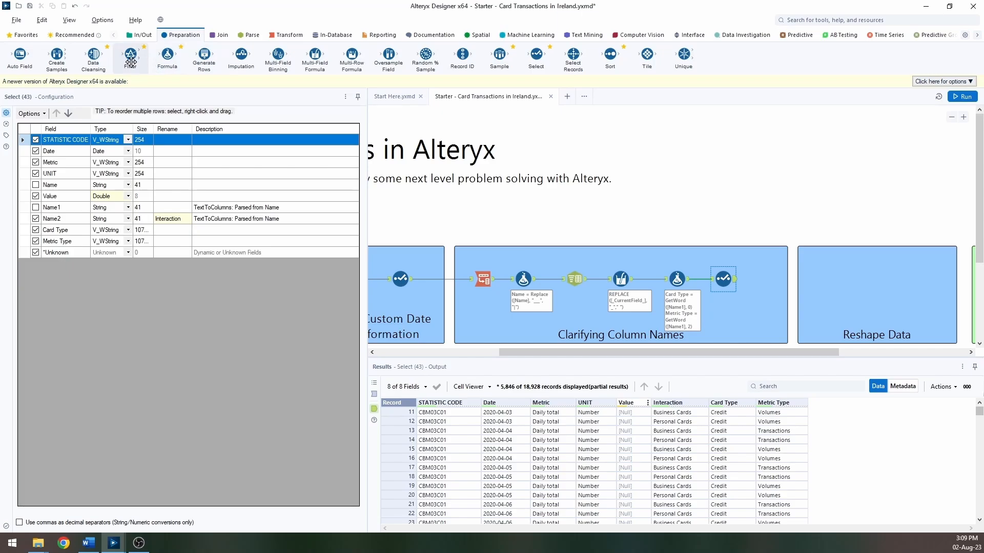
drag(131, 55, 826, 283)
drag(735, 279, 822, 283)
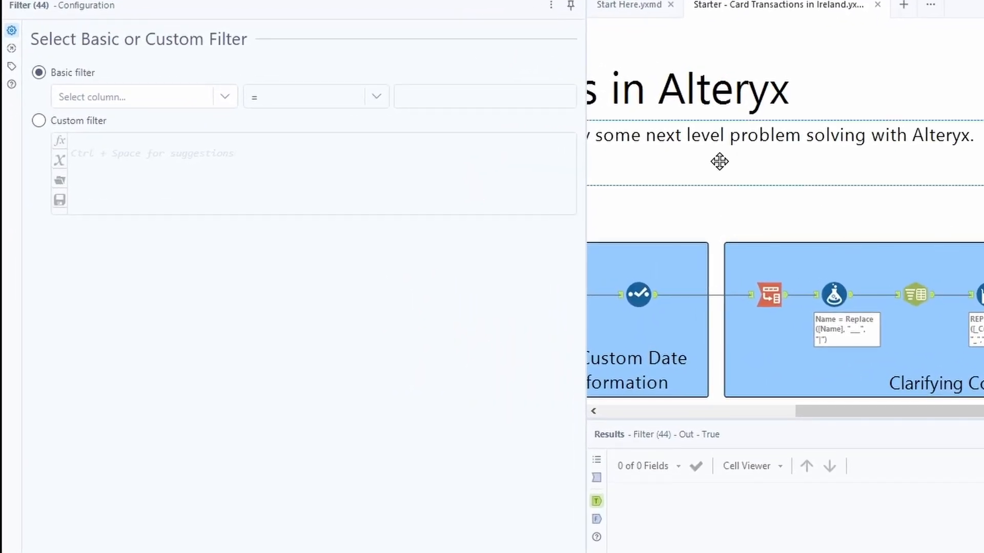
click(183, 97)
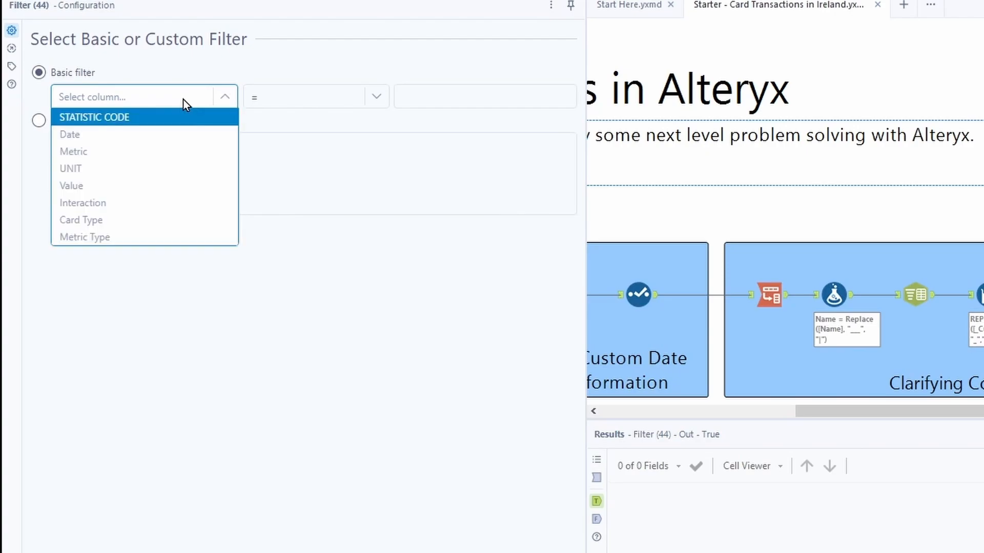
click(150, 187)
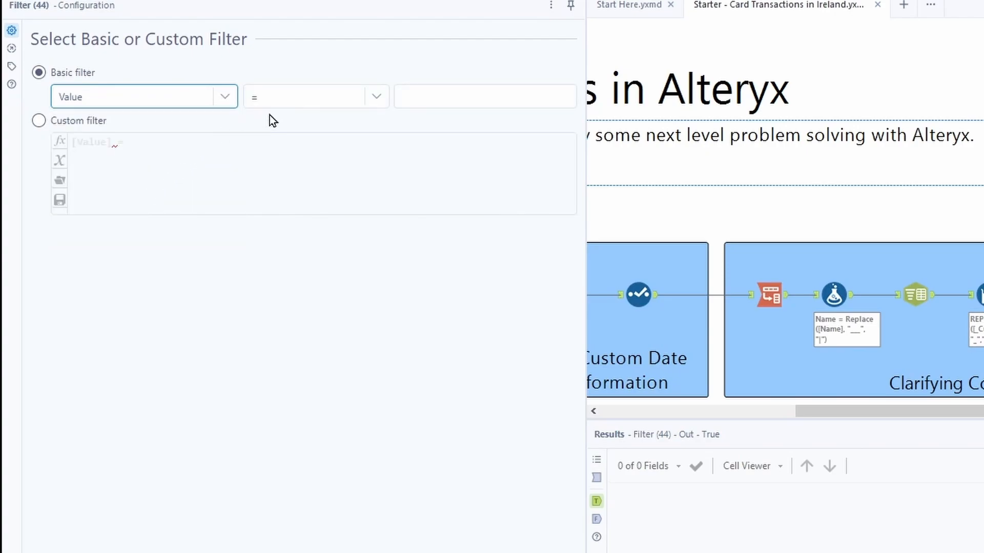
click(293, 100)
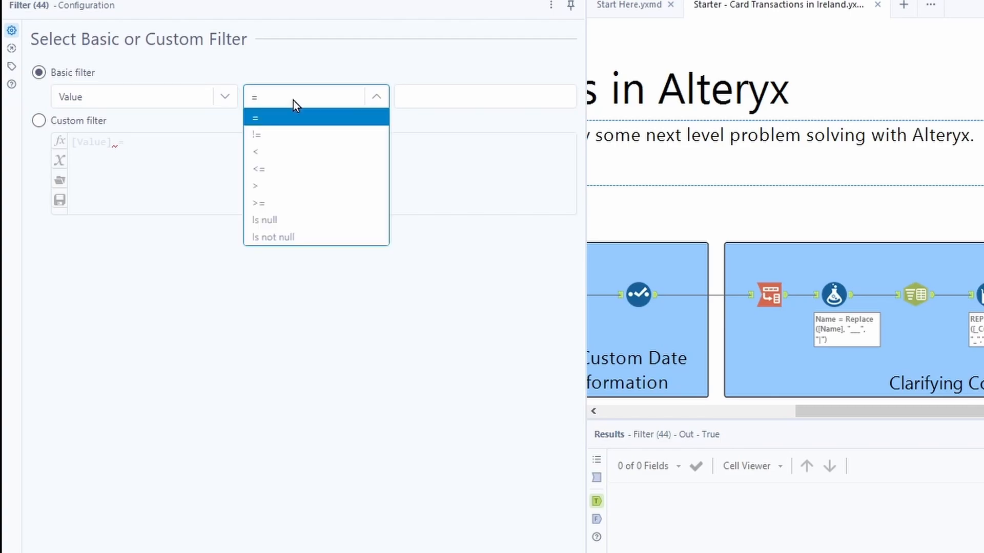
click(287, 237)
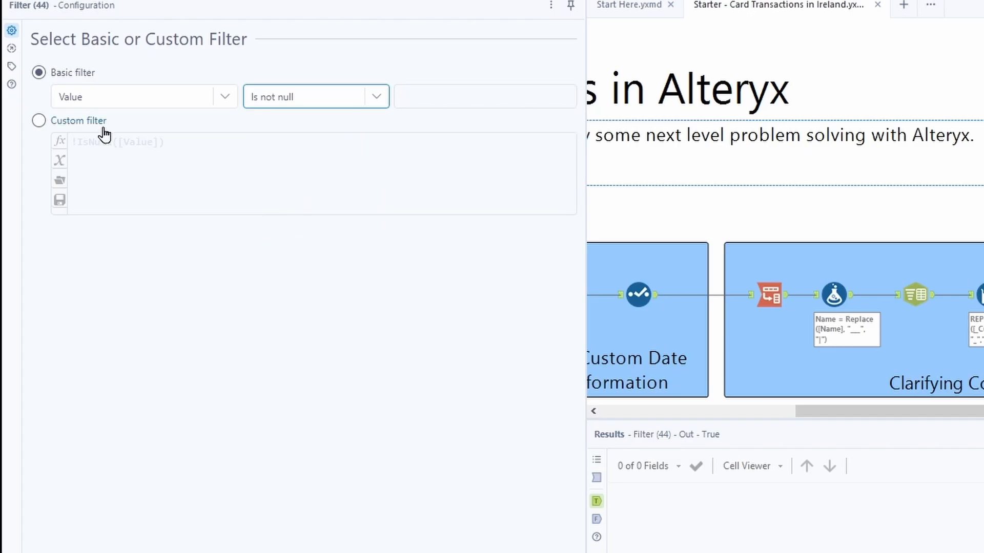
click(962, 98)
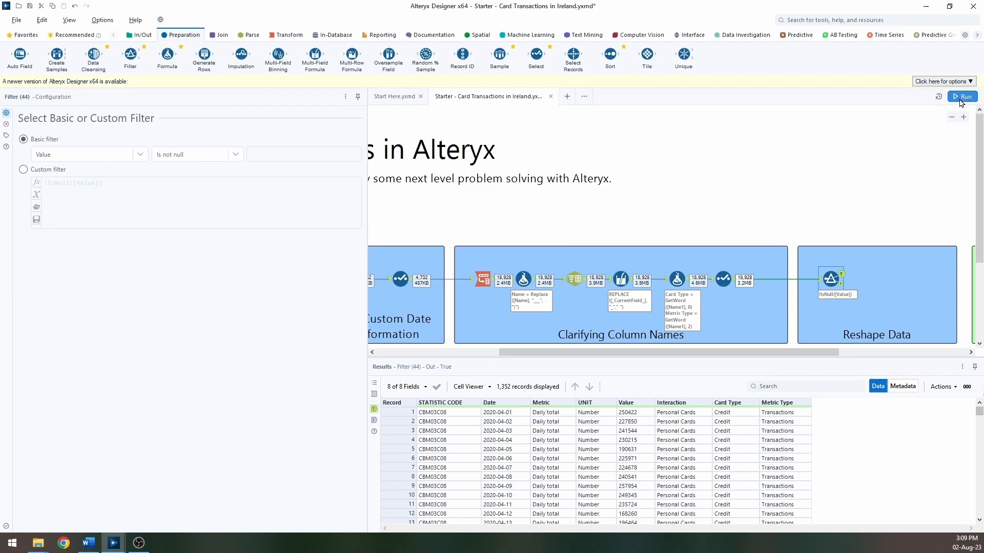
click(961, 97)
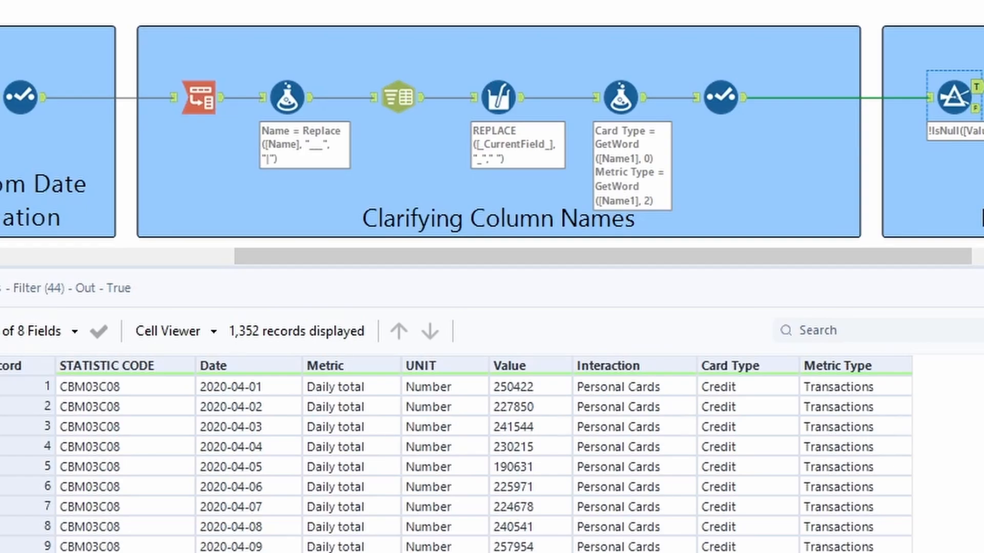
Step: Add a Formula tool after the Filter tool and choose the existing Metric Type column as its output
click(930, 98)
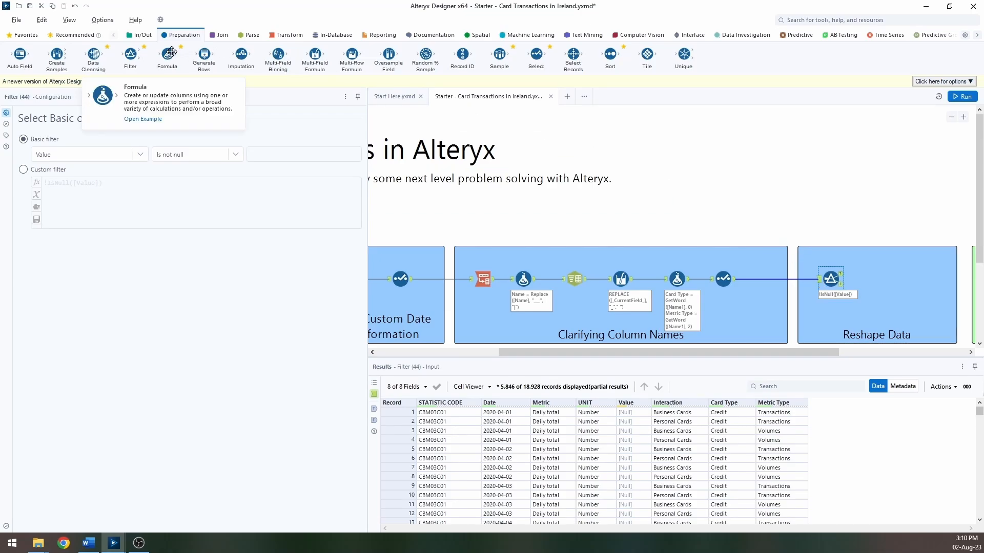
drag(172, 52, 870, 273)
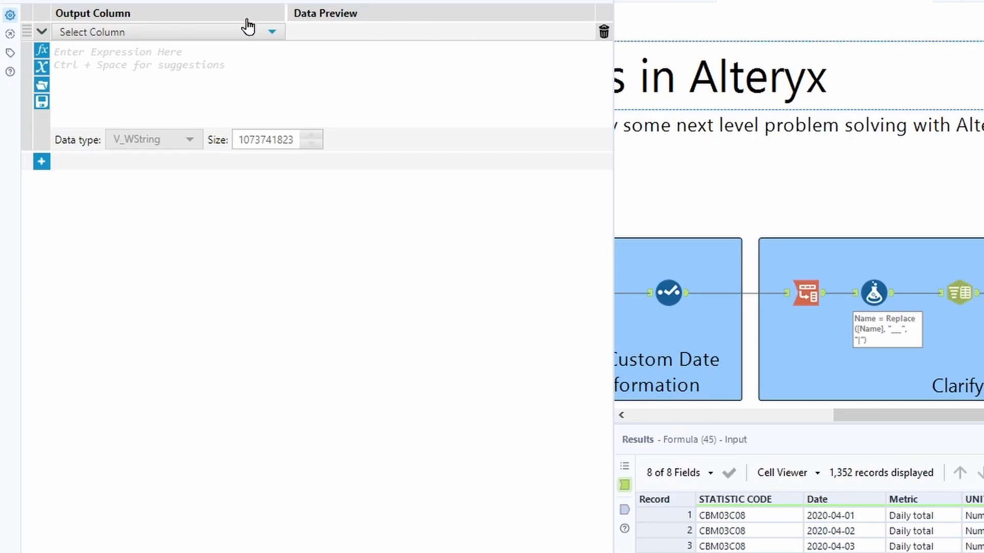
click(235, 33)
scroll(171, 202, down, 1)
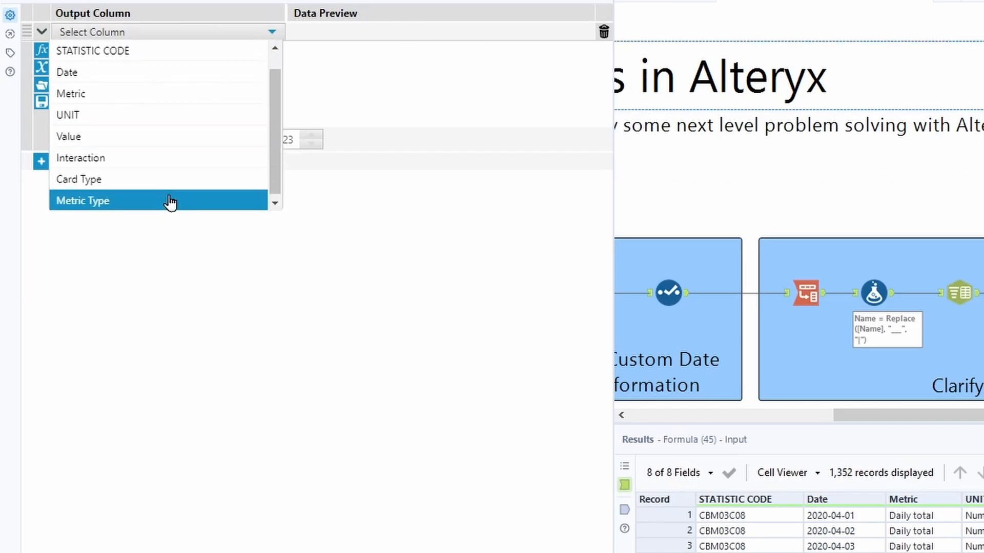
click(171, 201)
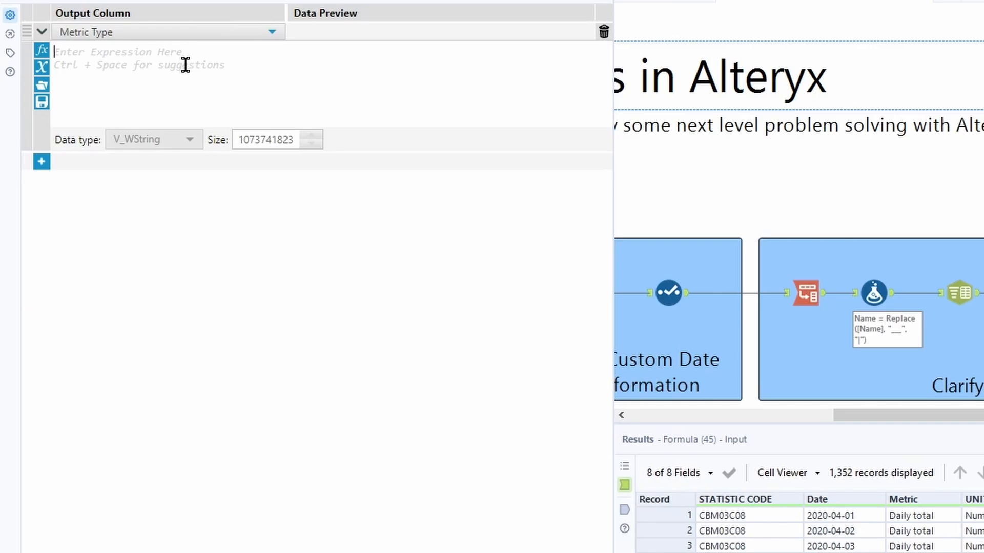
Step: Set the Metric Type expression to [Metric Type] + " ("+[UNIT]+")"
text([metri)
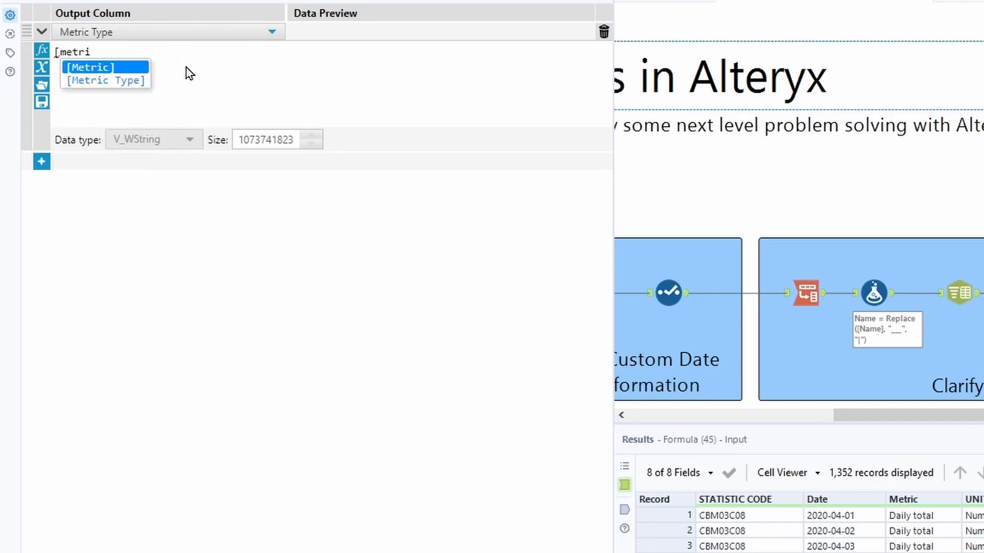
key(Down)
key(Return)
text(+)
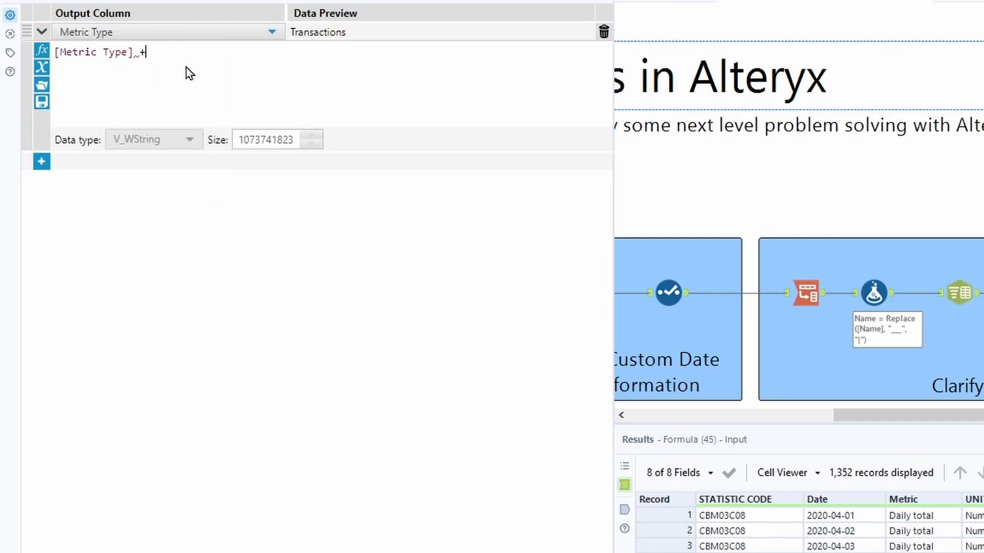
text( " ("+)
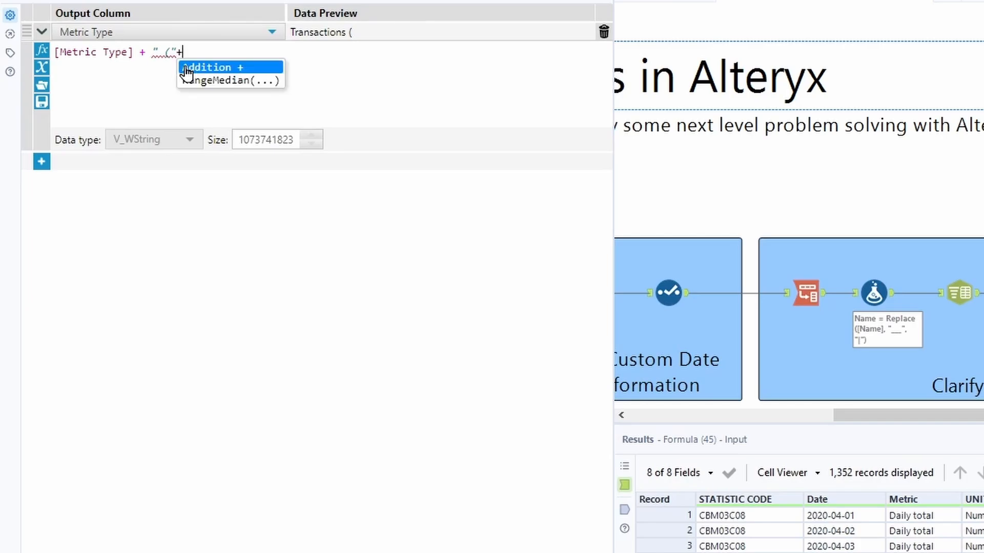
text([un)
key(Return)
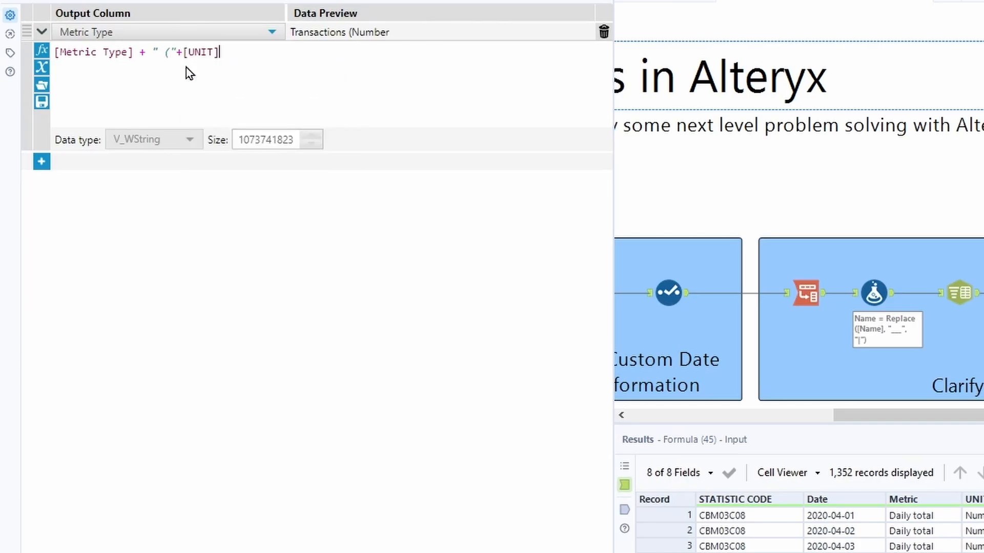
text(+")")
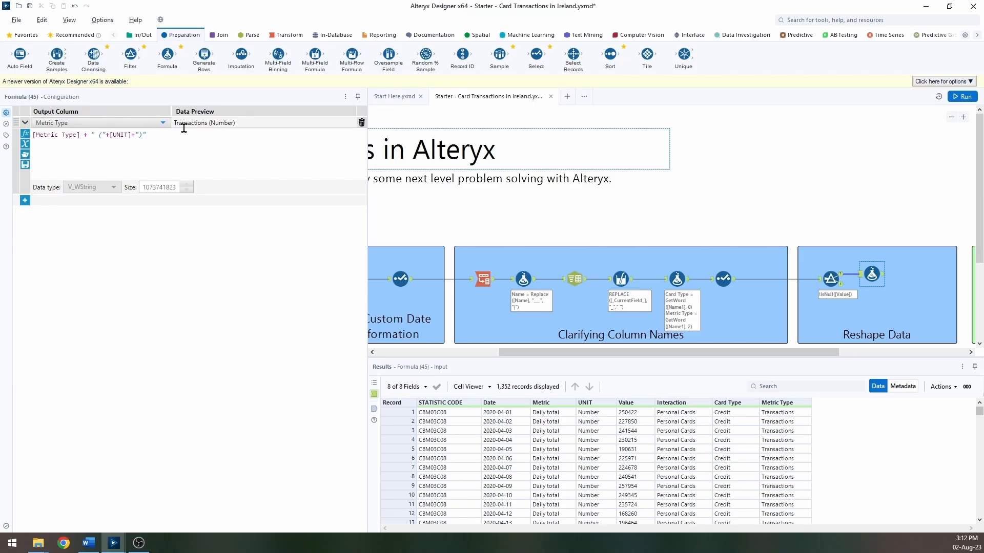
Step: Add a Cross Tab tool after the Formula tool and group by Date, Metric, Card Type and Metric Type
click(285, 39)
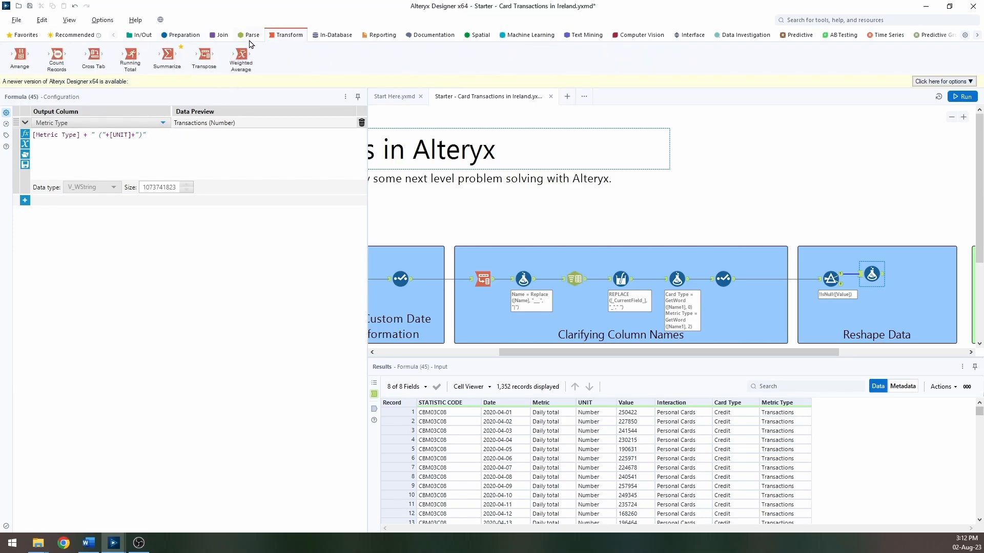
drag(91, 55, 916, 275)
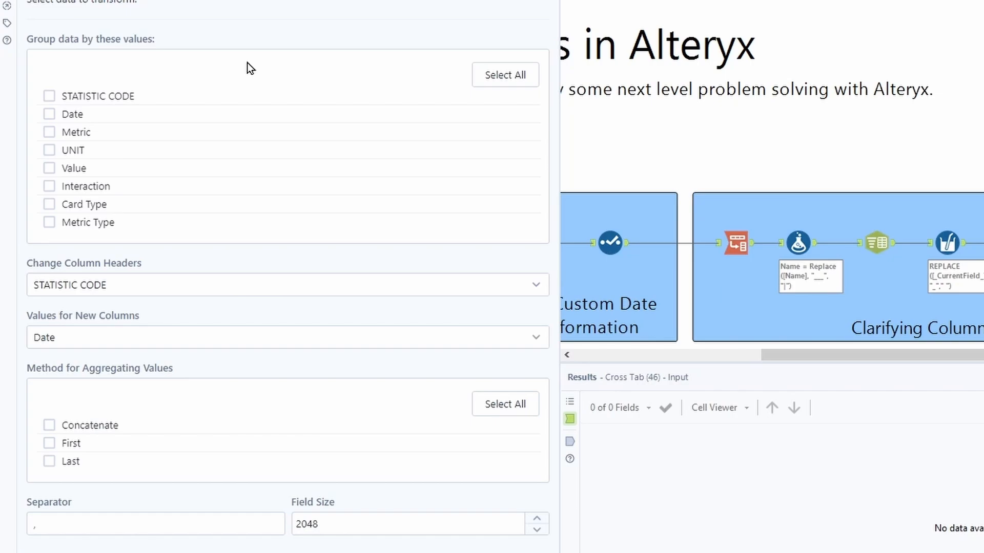
click(51, 116)
click(50, 133)
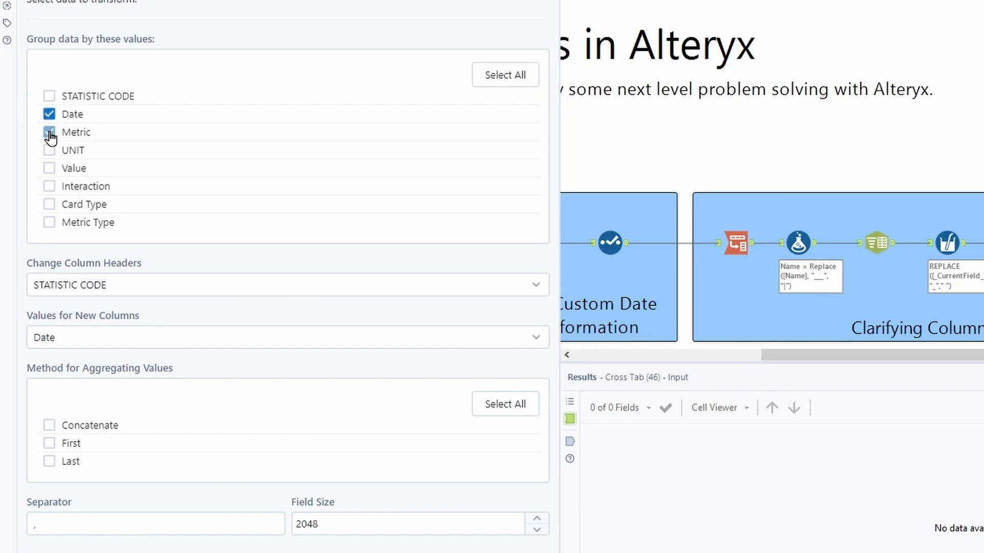
click(49, 223)
click(50, 205)
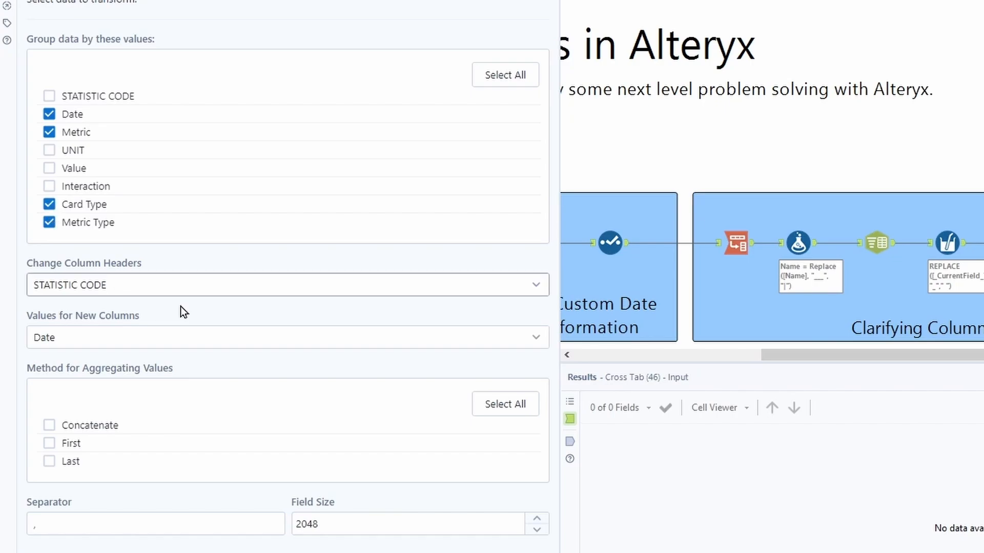
Step: Set the Cross Tab column headers to Interaction, new column values to Value, and aggregation method to Sum
click(201, 287)
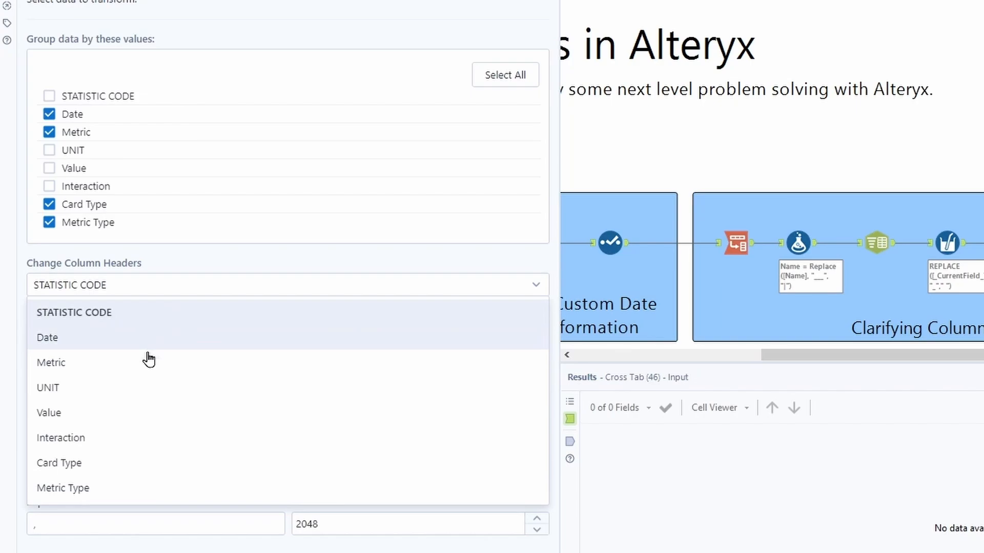
click(123, 436)
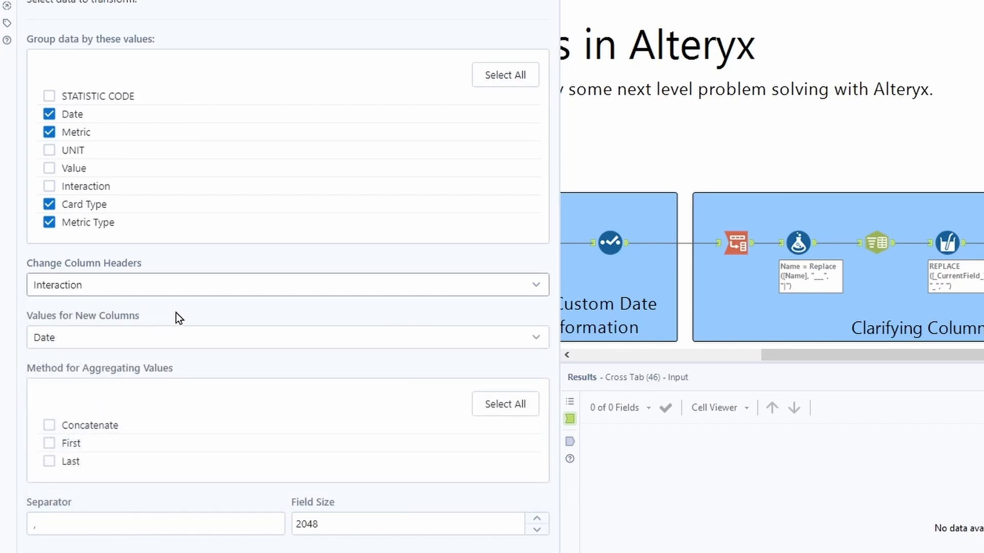
click(170, 339)
click(106, 469)
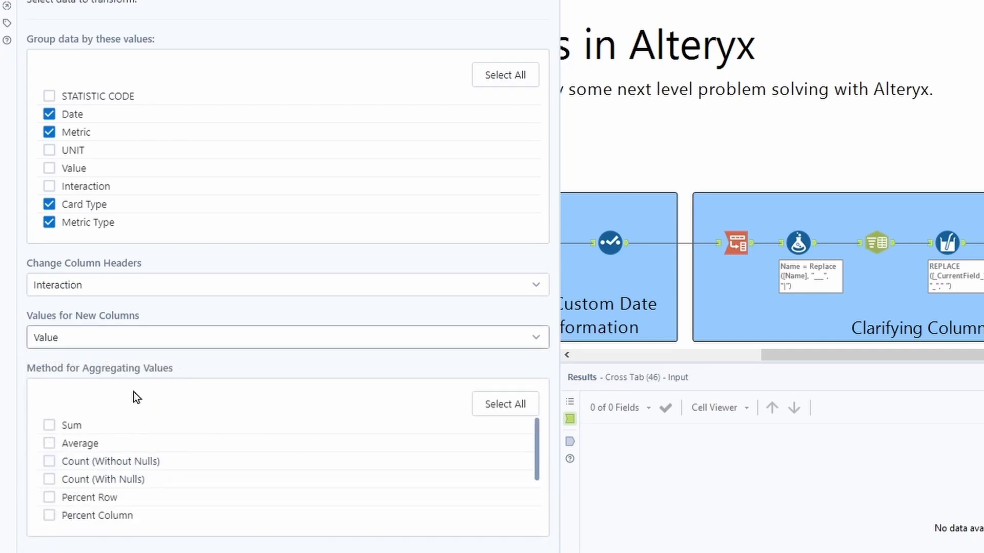
click(49, 426)
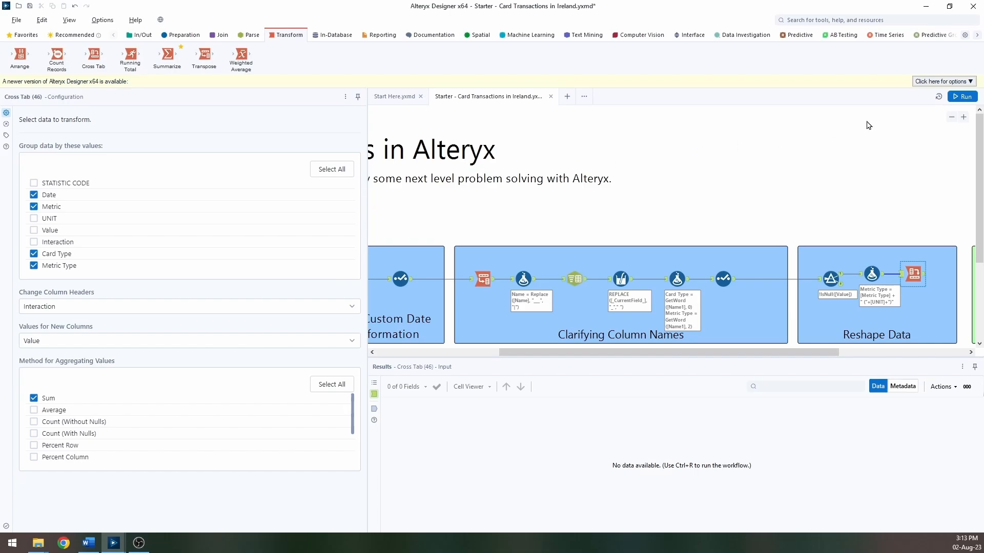
Step: Add an Output Data tool in the Dynamically write data container and connect the Cross Tab output to it
click(962, 96)
click(902, 275)
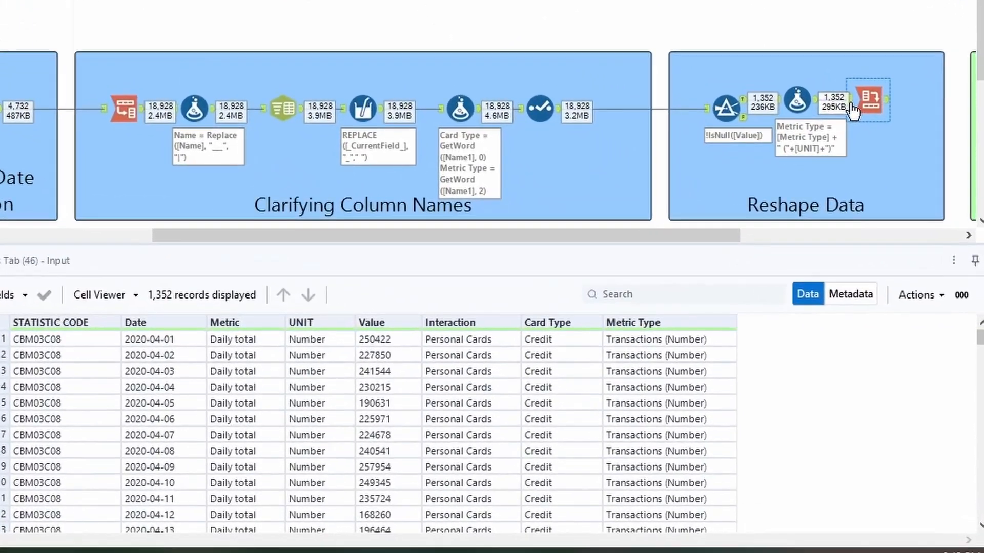
drag(904, 275, 909, 275)
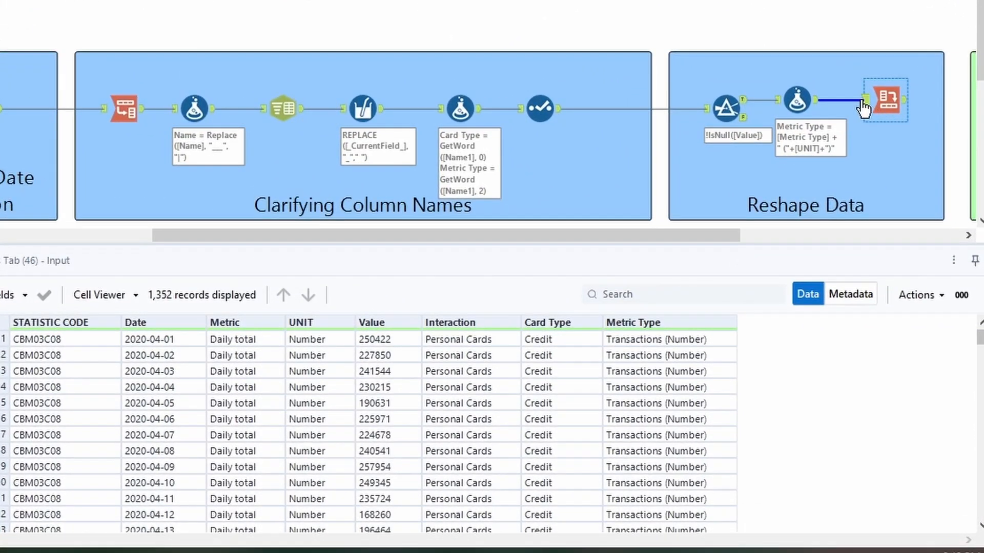
click(905, 109)
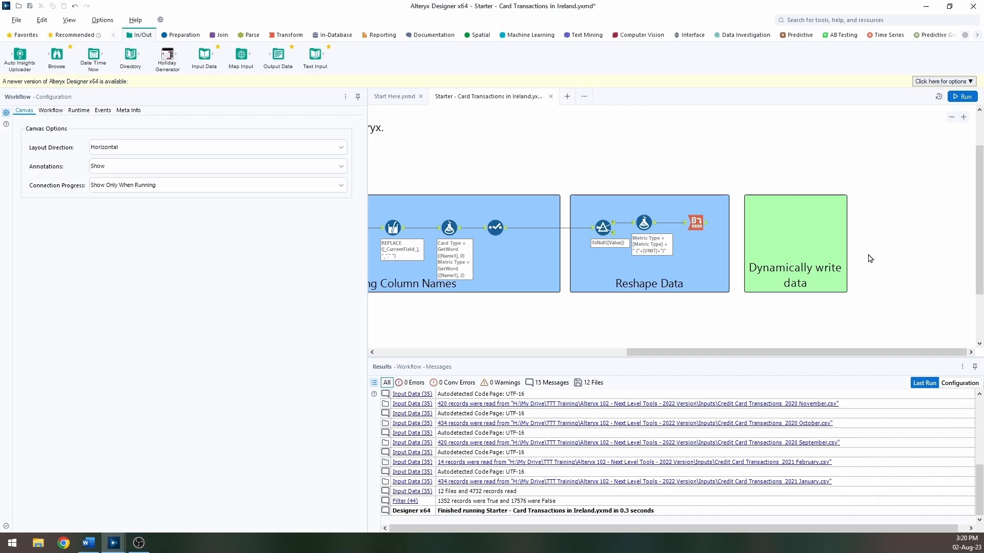
drag(283, 59, 792, 228)
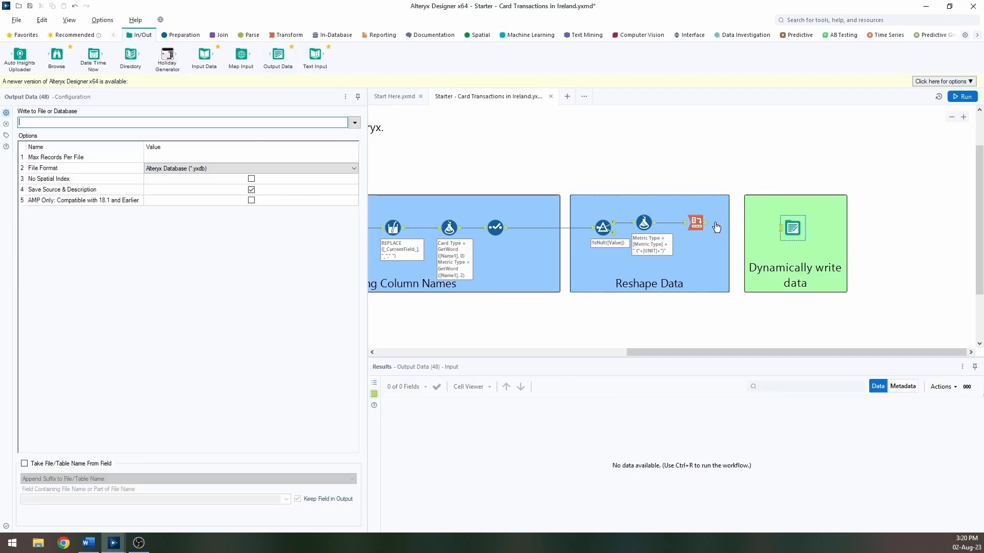
drag(706, 223, 782, 228)
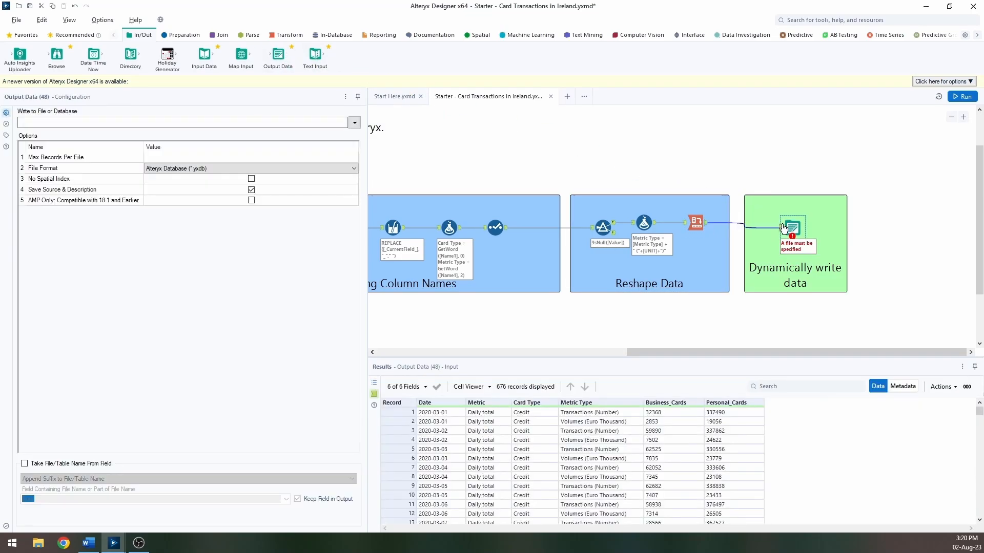
Step: Set the output file to Credit_.csv in the Outputs folder
click(355, 126)
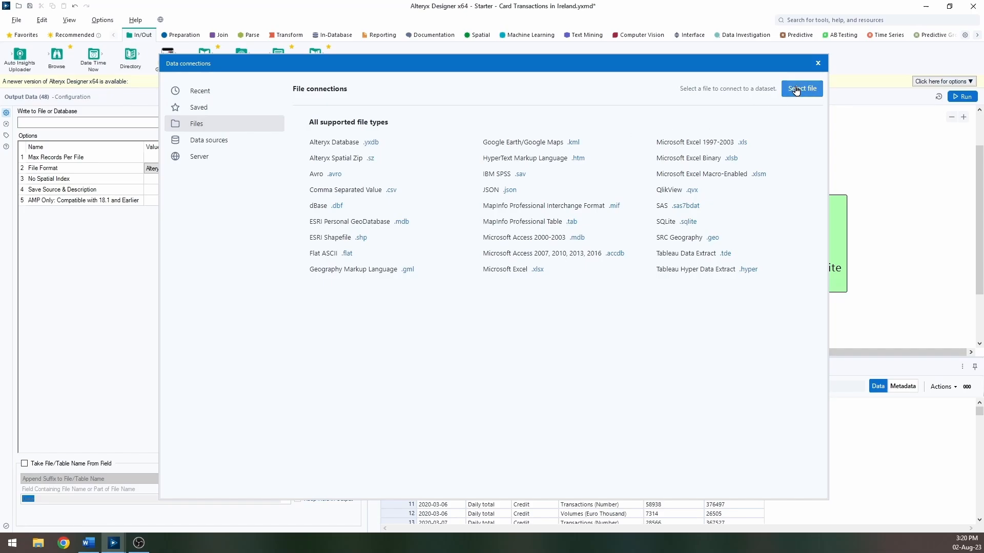
click(795, 90)
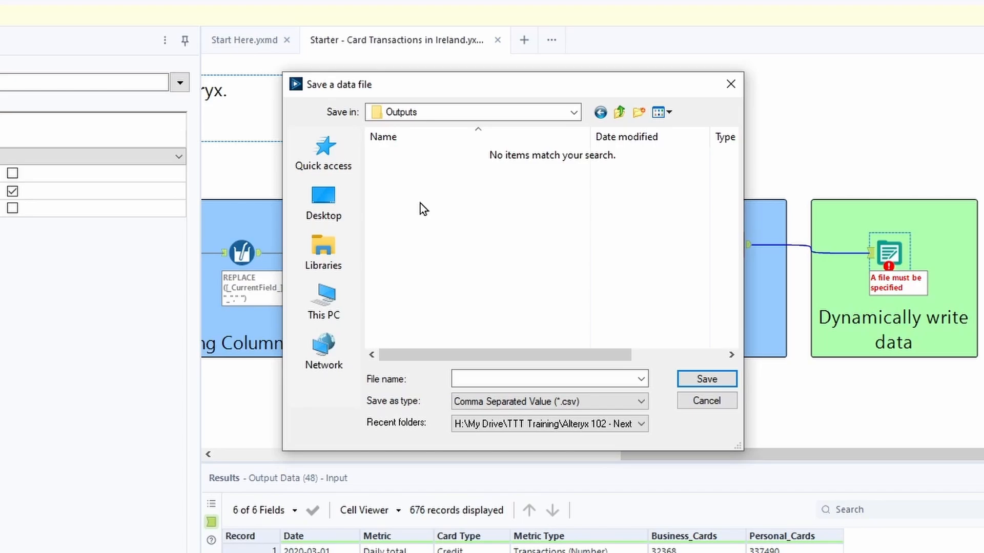
click(511, 379)
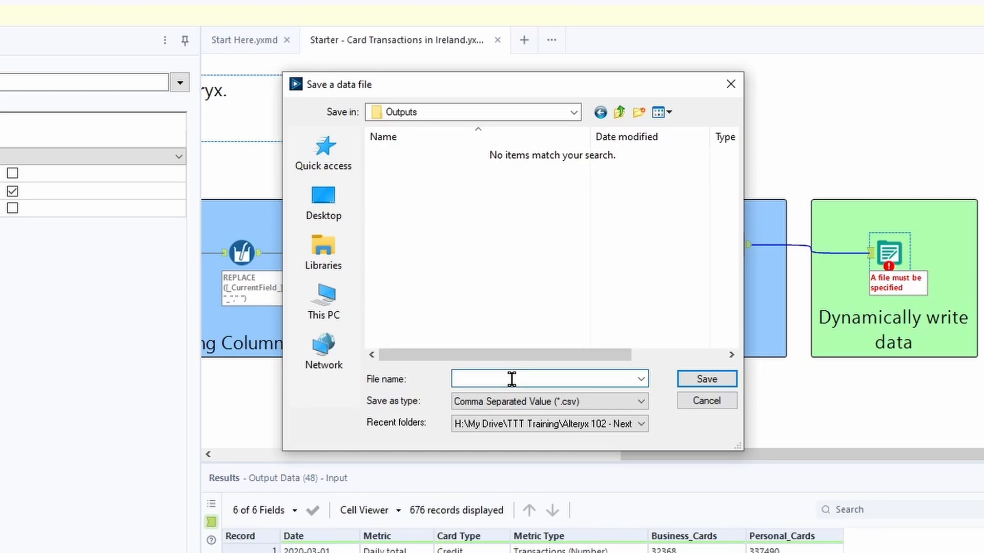
text(Credit_)
click(717, 380)
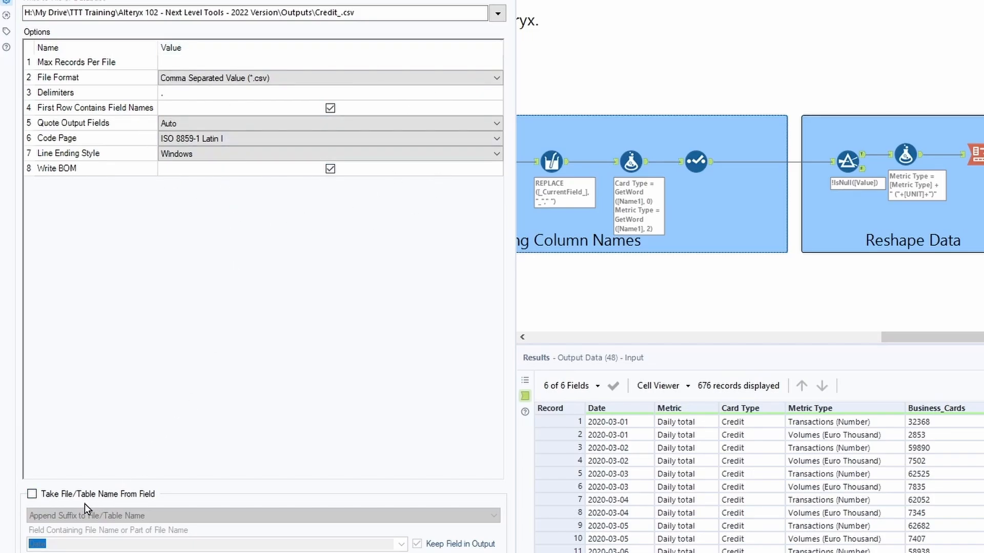
Step: Take the file name from the Metric Type field, appending it as a suffix, and stop keeping that field in output
click(32, 494)
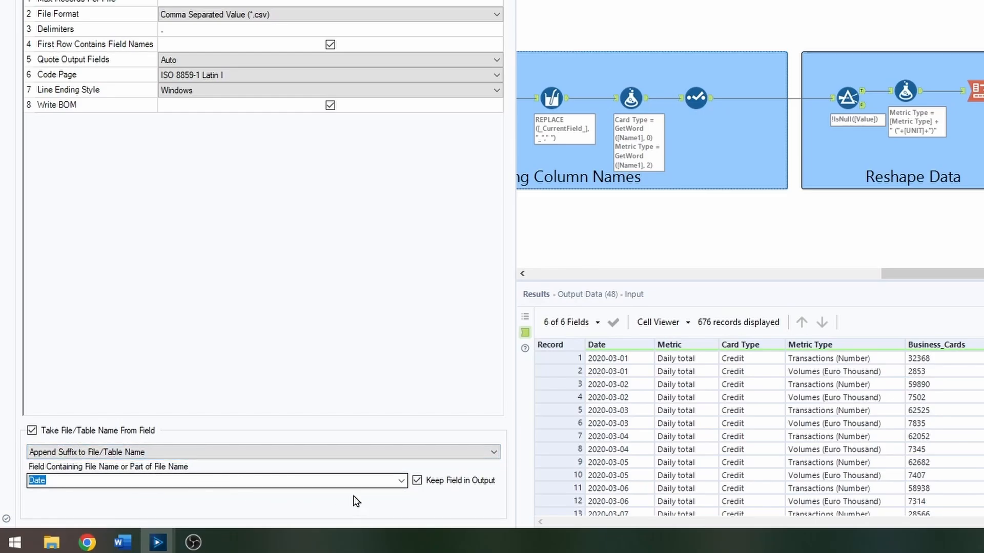
click(401, 482)
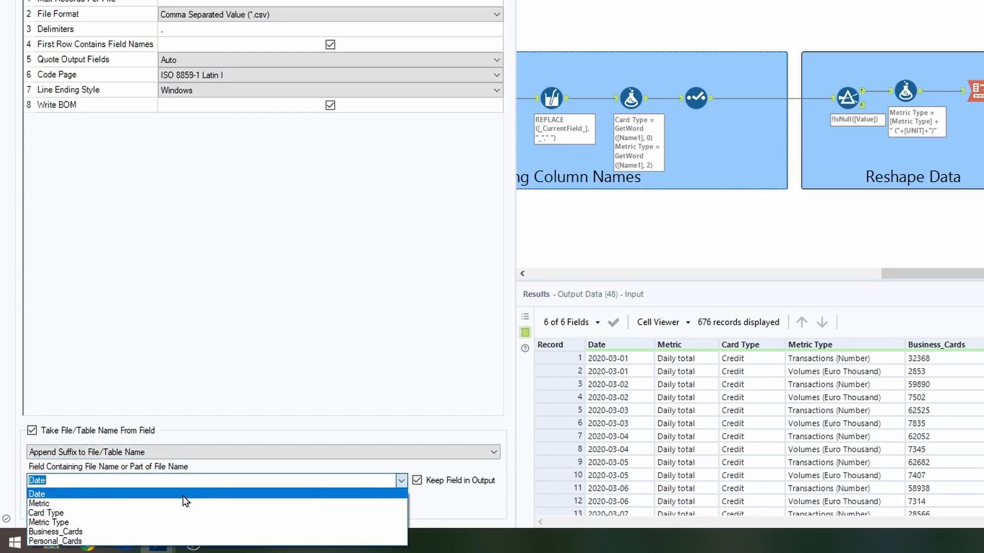
click(170, 522)
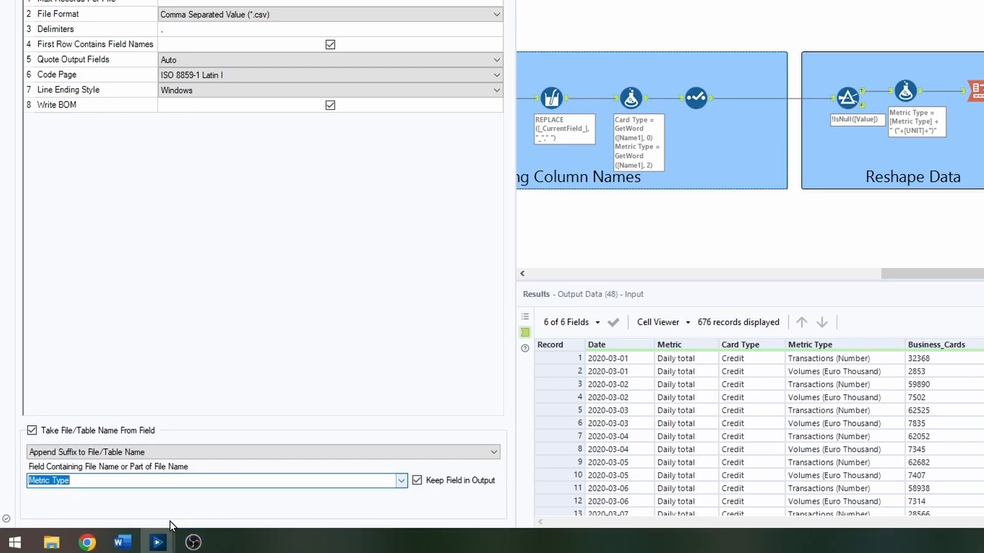
click(415, 508)
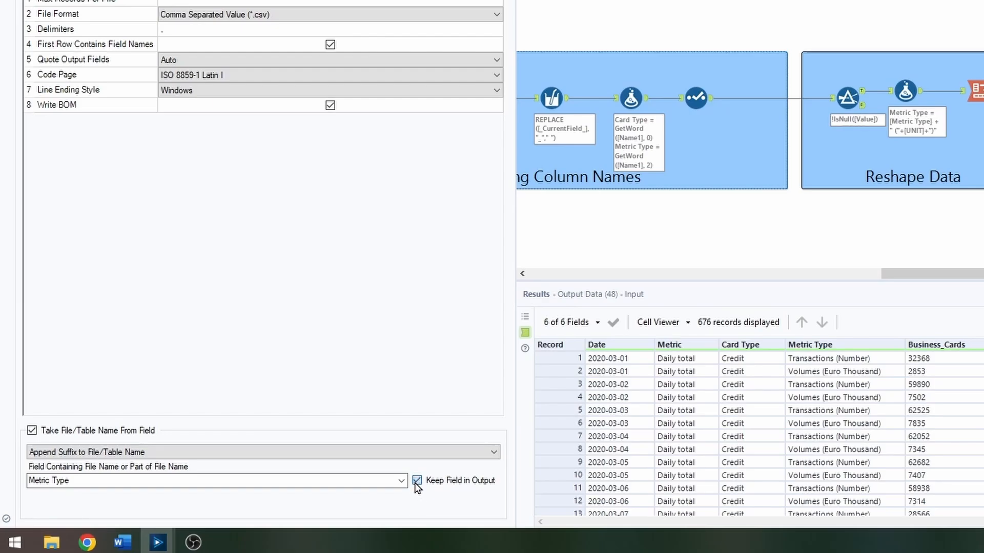
click(415, 481)
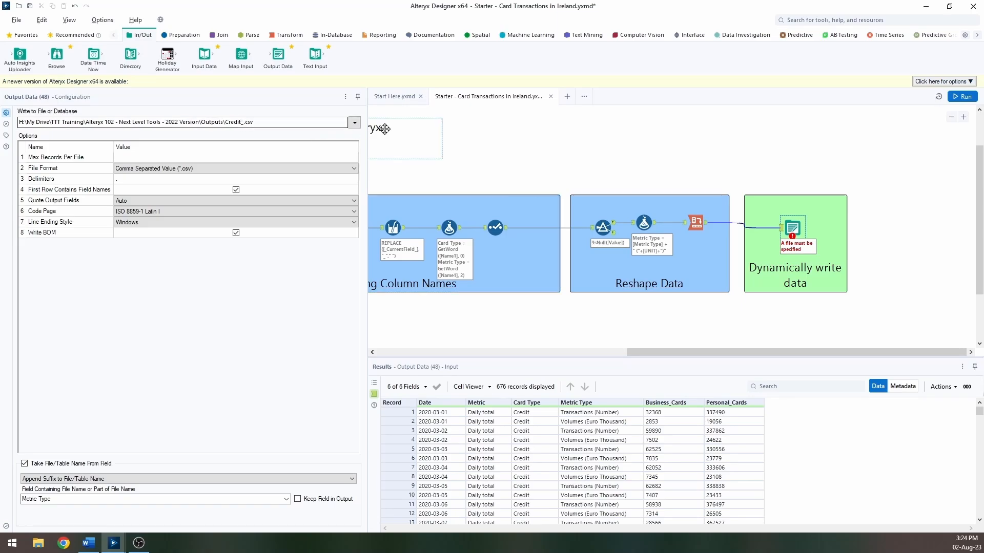
Step: Run the workflow and inspect the generated files in the Outputs folder
click(954, 97)
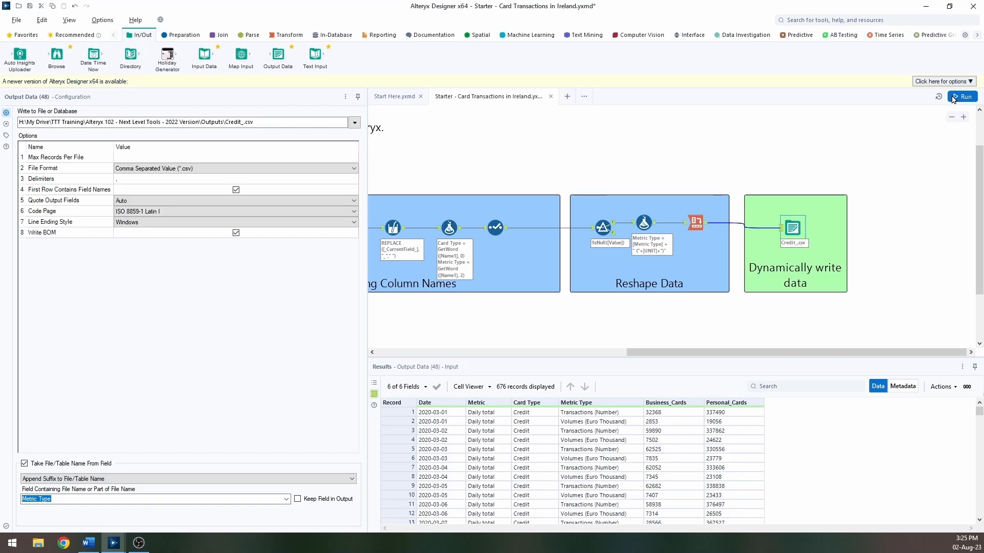
click(37, 544)
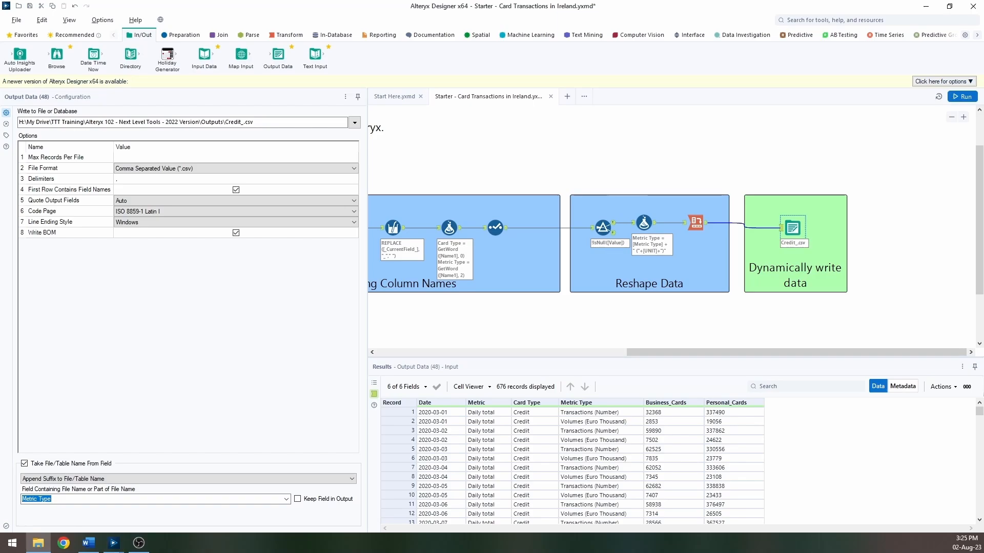
drag(820, 110, 411, 37)
click(307, 144)
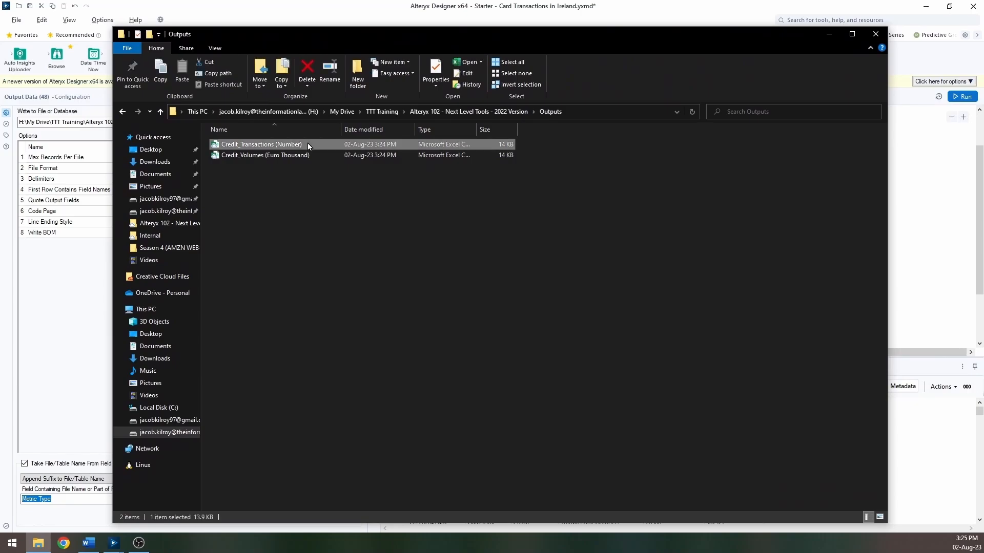
click(282, 158)
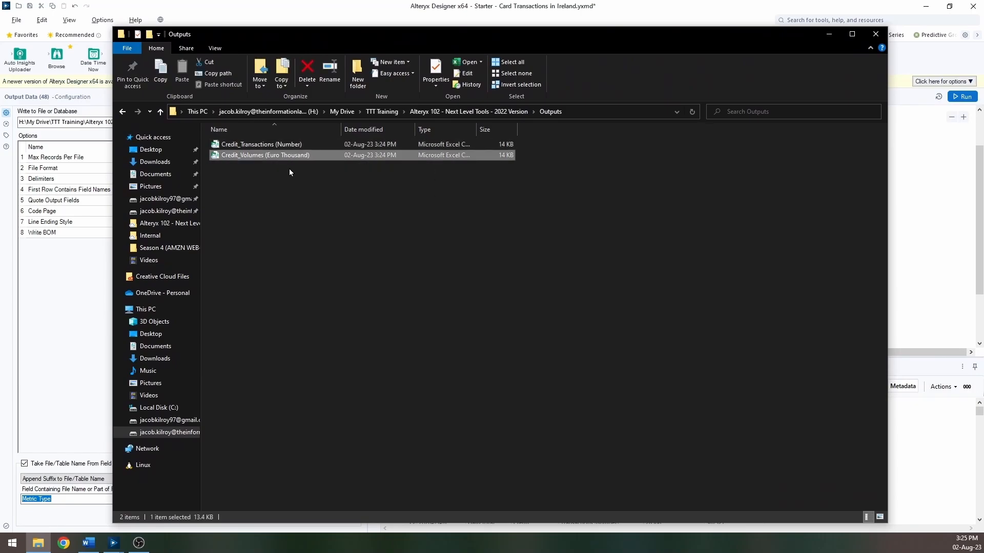